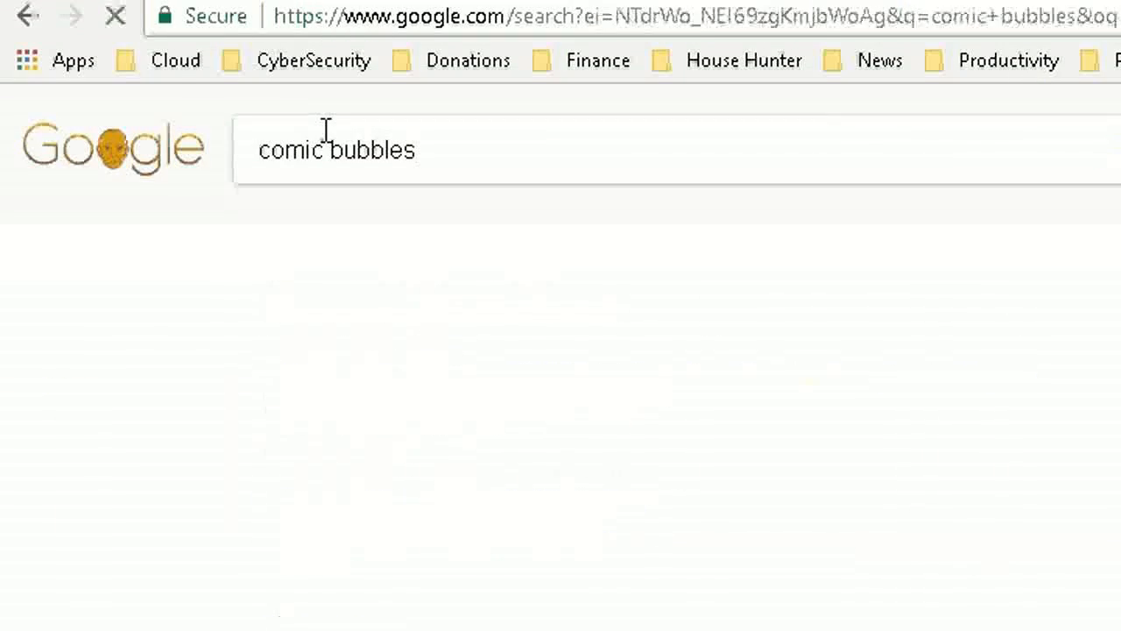
# Step: Replace the Google query "comic bubbles" with a search for "text boxes"
pyautogui.moveTo(411, 154); pyautogui.dragTo(206, 147)
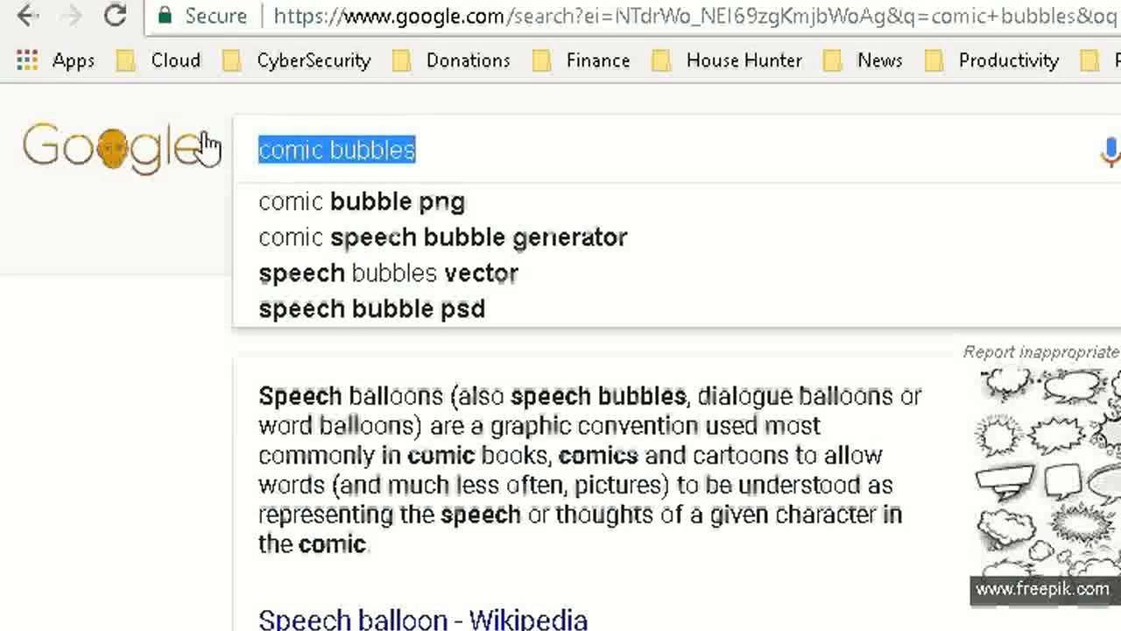
pyautogui.write('text bo')
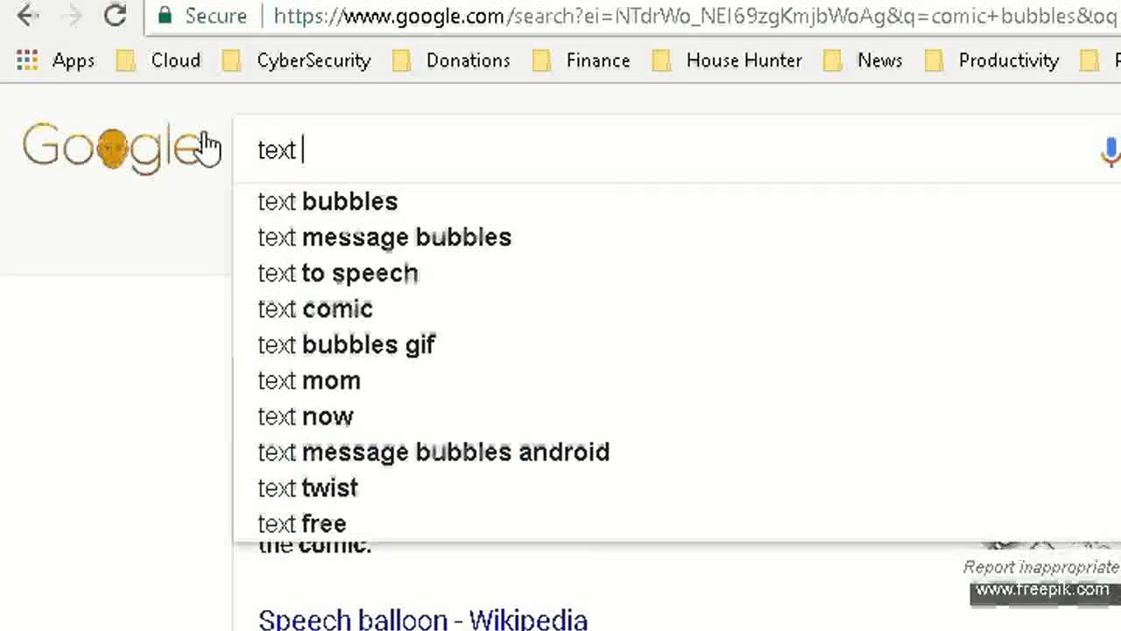
pyautogui.write('xes')
pyautogui.press('Return')
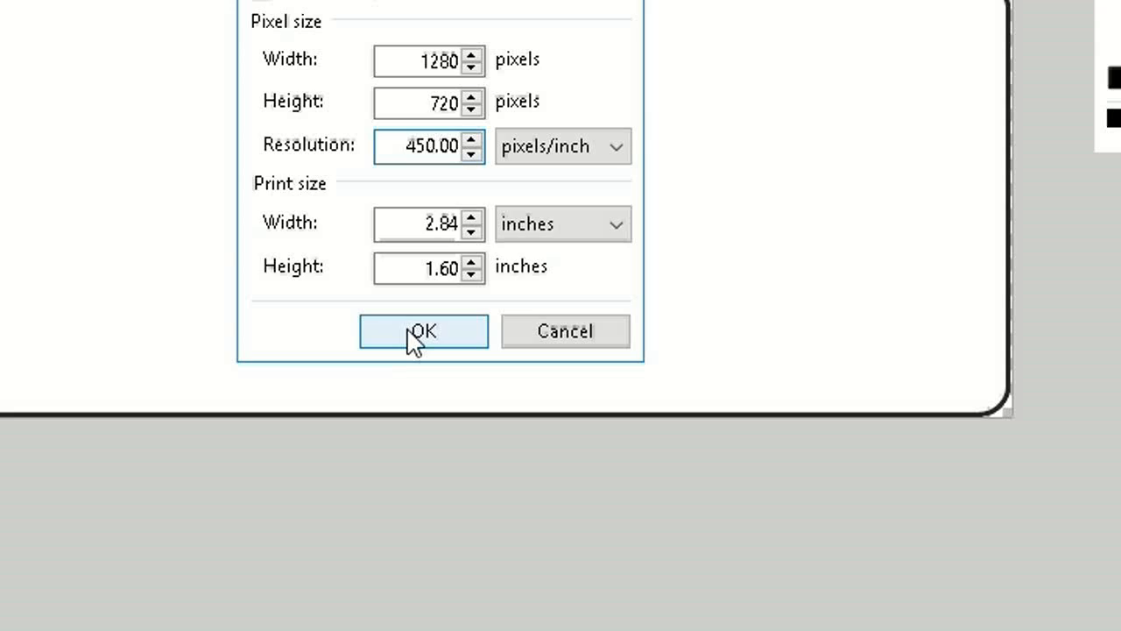
# Step: Create a 1280 × 720 pixel image at 450 pixels/inch, and copy the whole KoldenWorks logo image
pyautogui.click(413, 522)
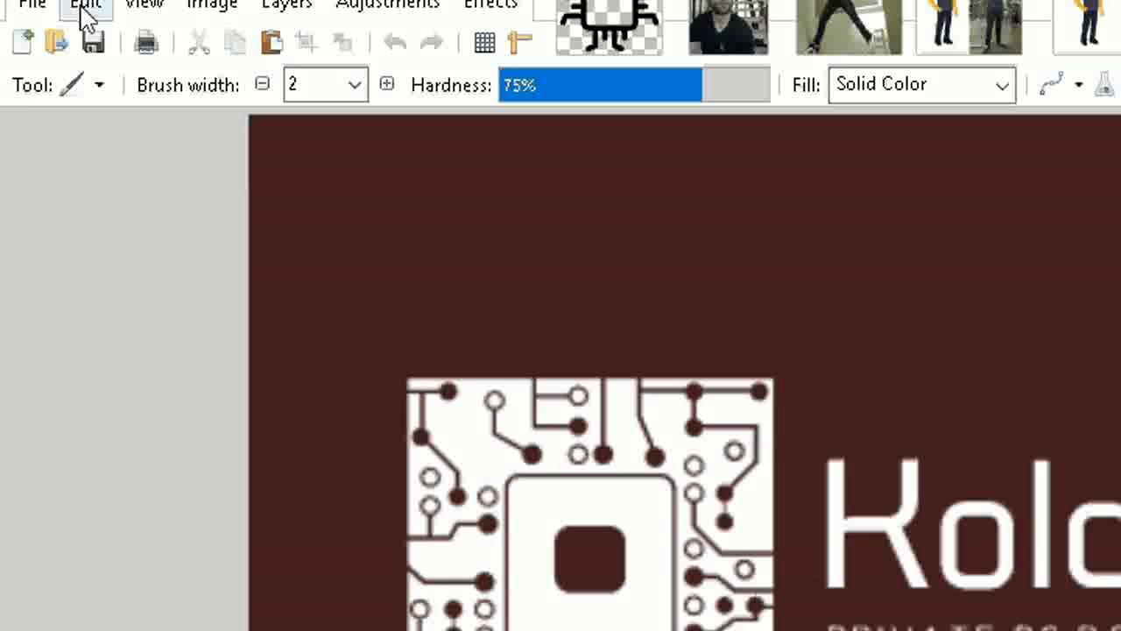
pyautogui.click(85, 7)
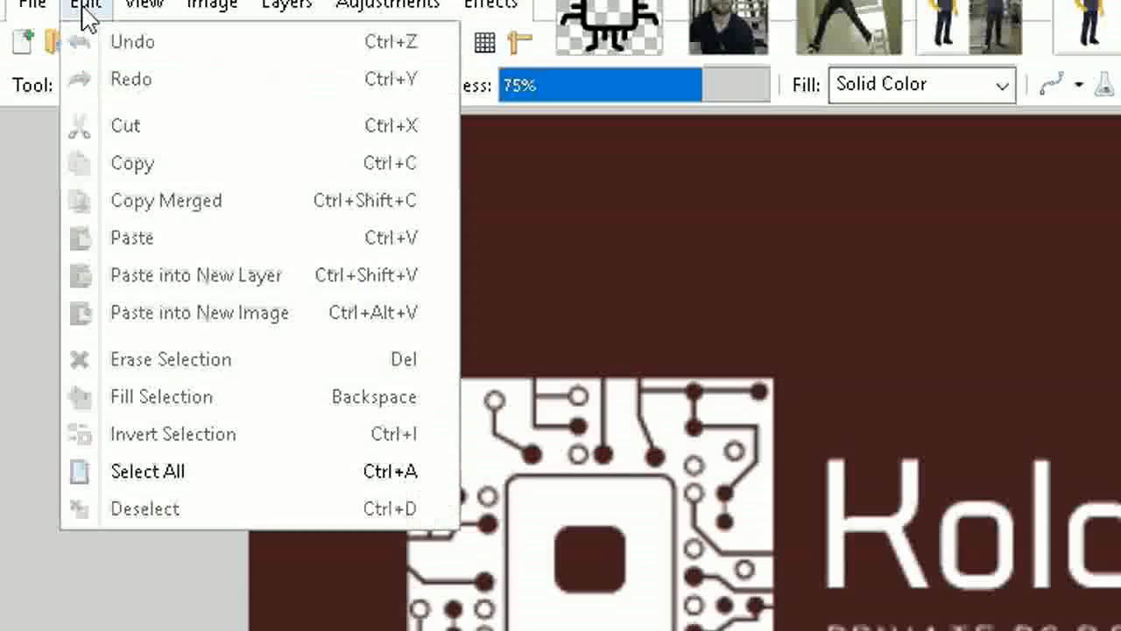
pyautogui.click(132, 473)
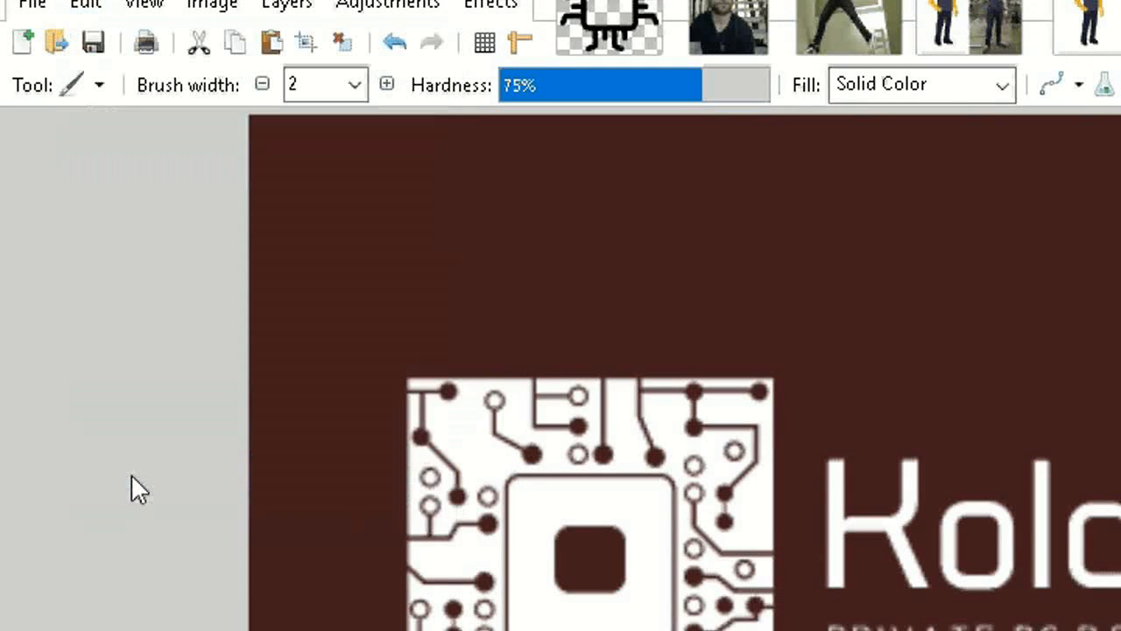
pyautogui.click(95, 9)
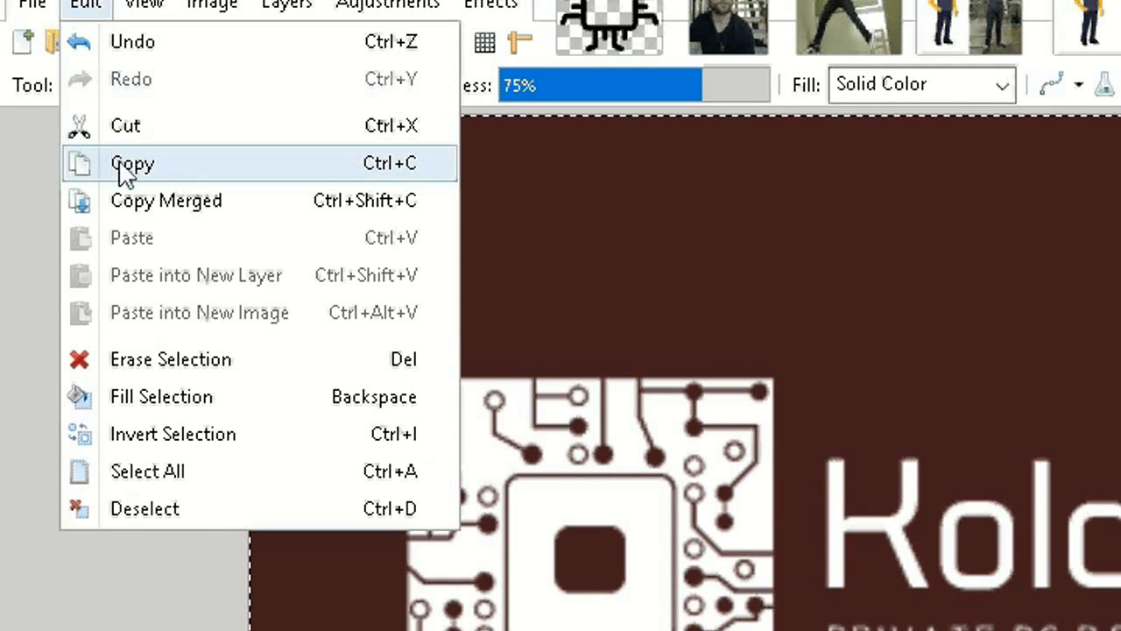
pyautogui.click(125, 172)
# Step: Sample the logo image's dark brown background colour and fill the blank 1280 × 720 canvas with it using the Paint Bucket
pyautogui.click(99, 88)
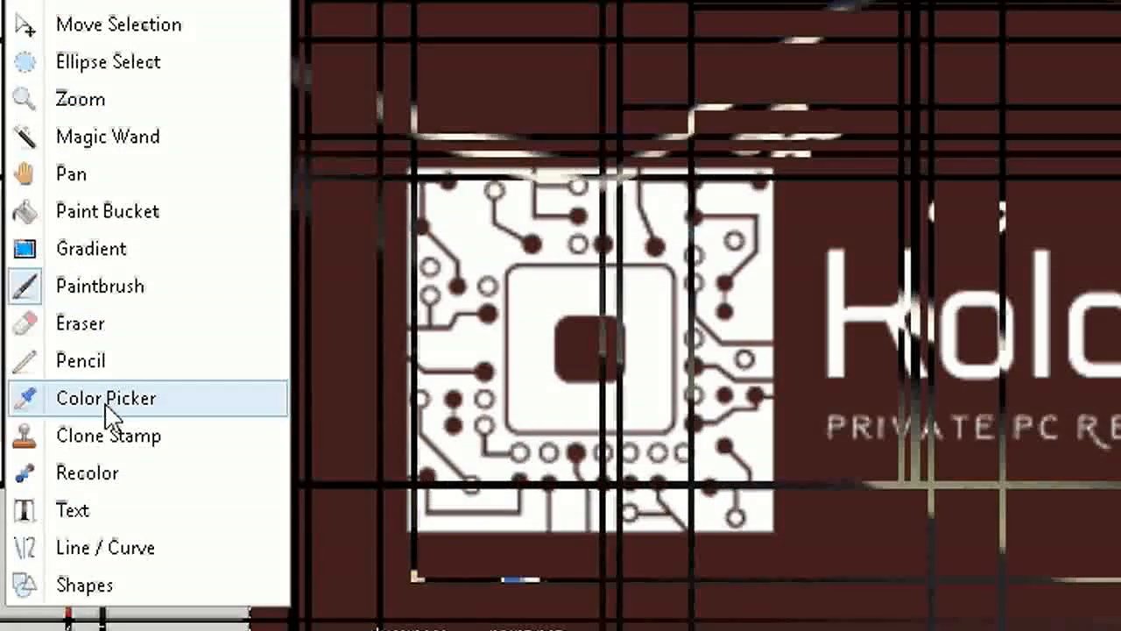
pyautogui.click(83, 609)
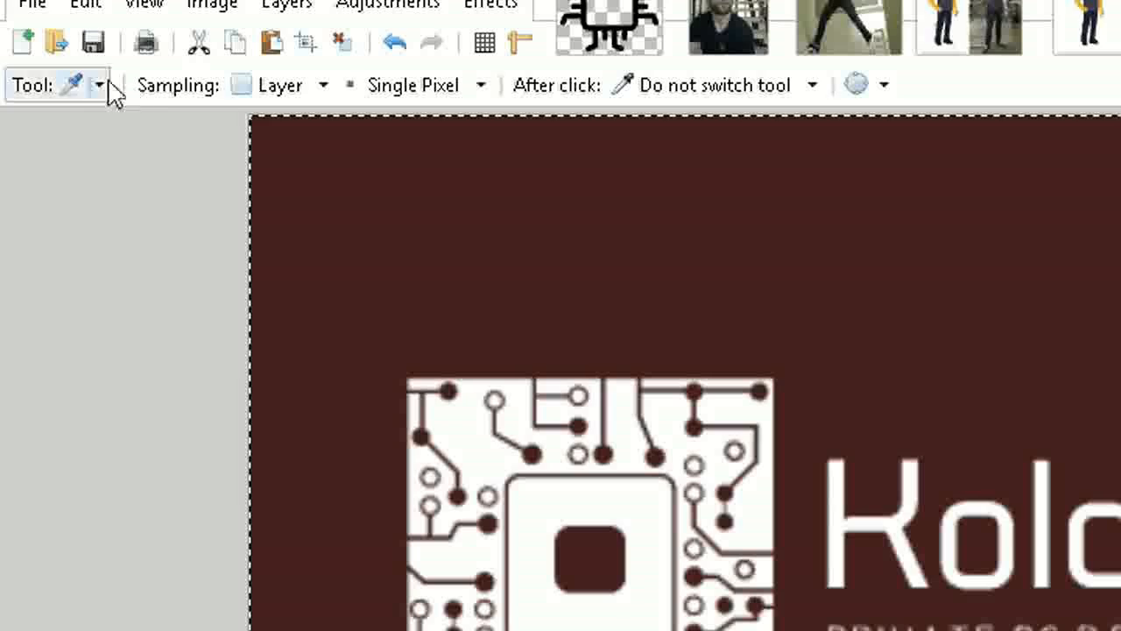
pyautogui.click(100, 85)
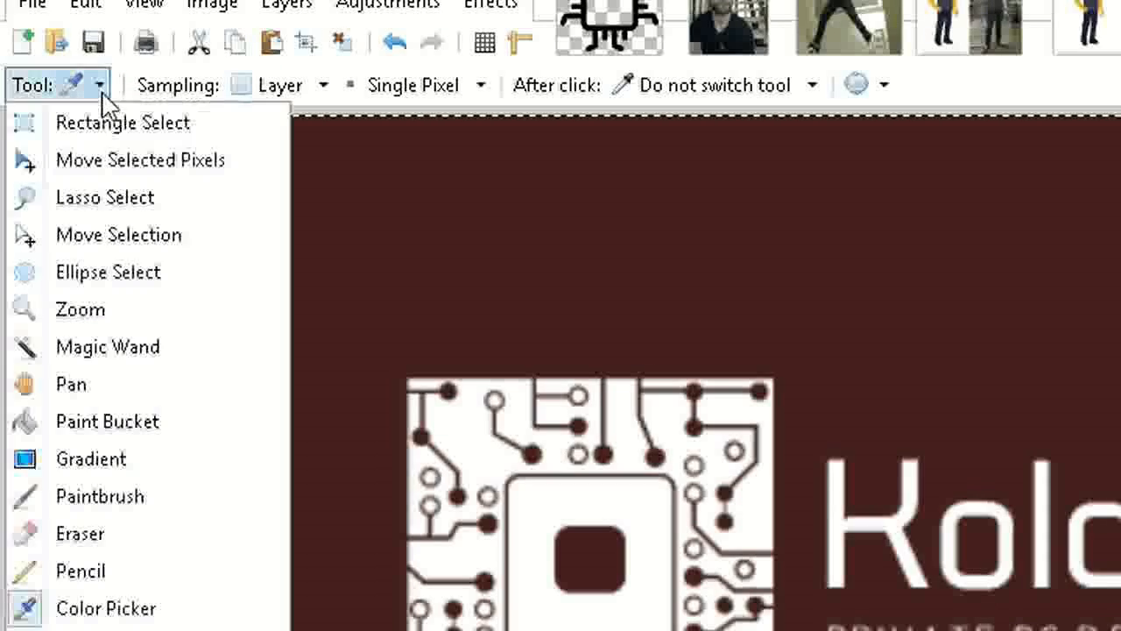
pyautogui.click(70, 423)
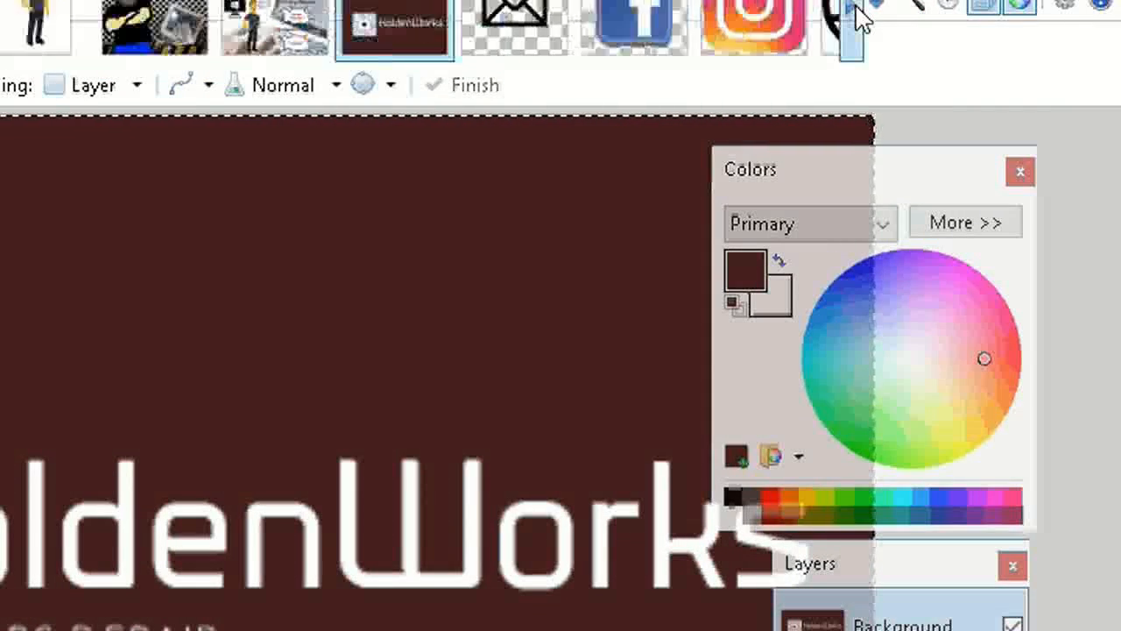
pyautogui.scroll(-5, 854, 26)
pyautogui.click(855, 14)
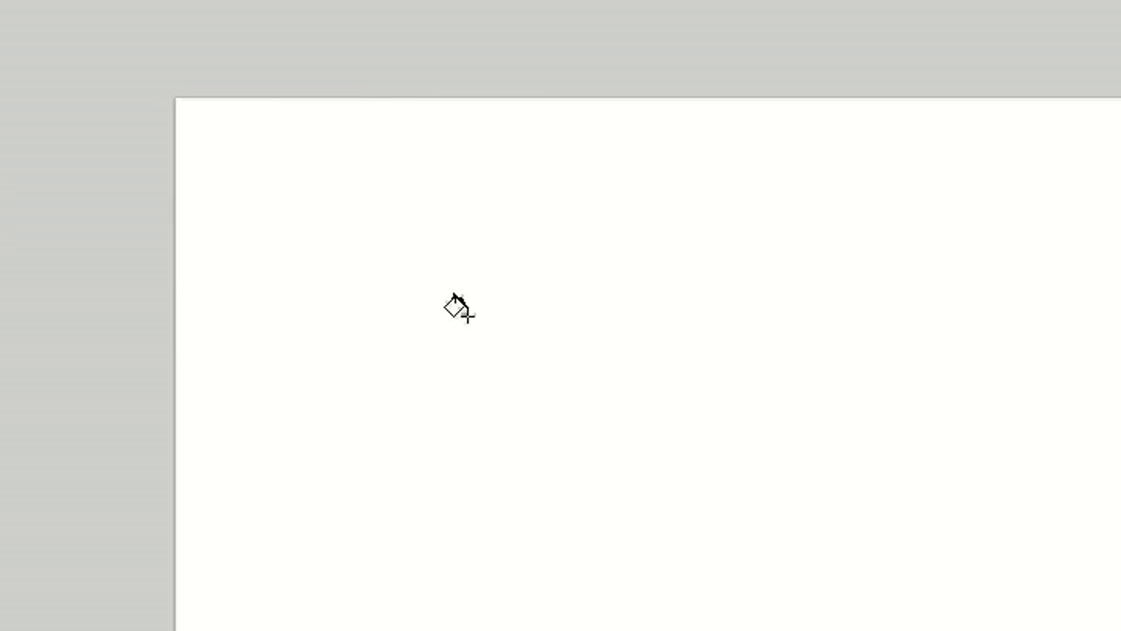
pyautogui.click(455, 307)
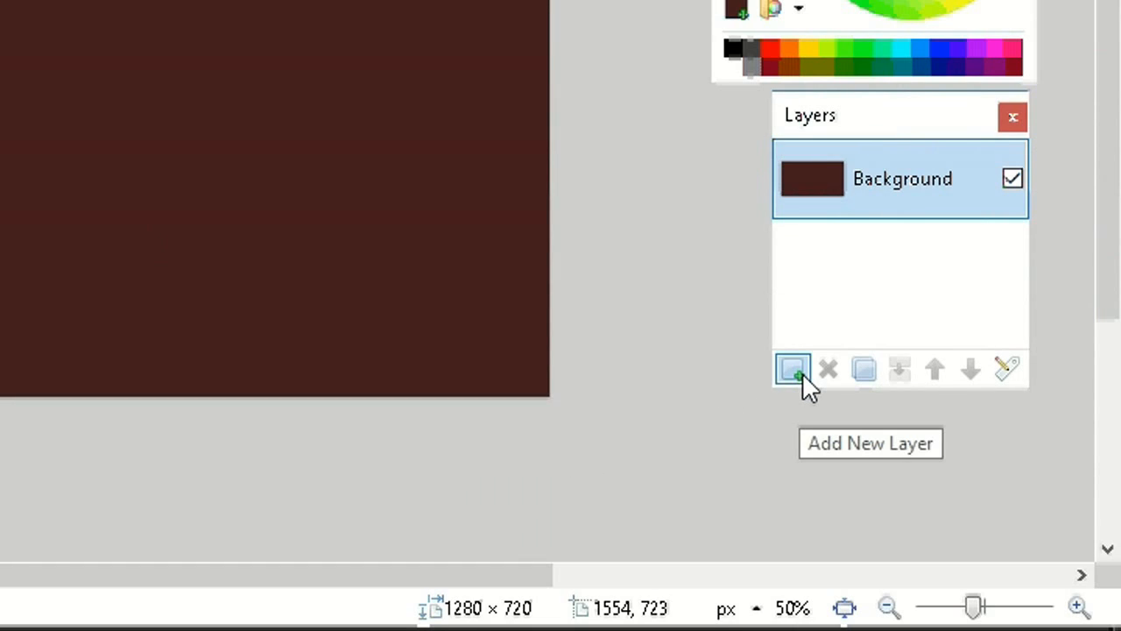
# Step: Add a new layer above the brown background and paste the copied logo into it, keeping the canvas size
pyautogui.click(799, 372)
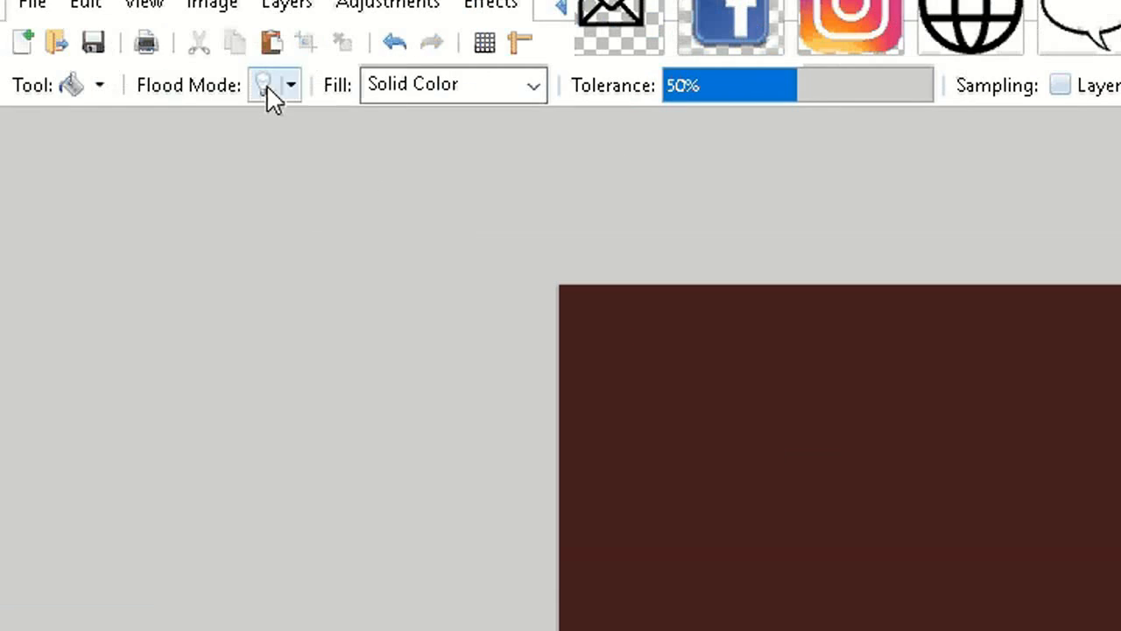
pyautogui.click(97, 4)
pyautogui.click(107, 236)
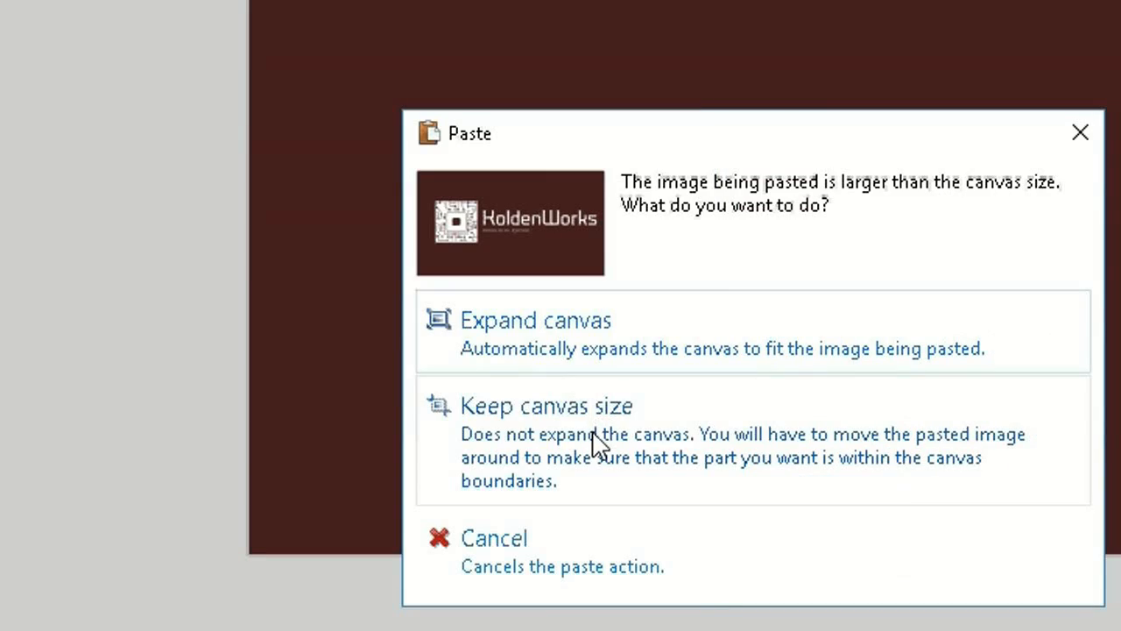
pyautogui.click(595, 443)
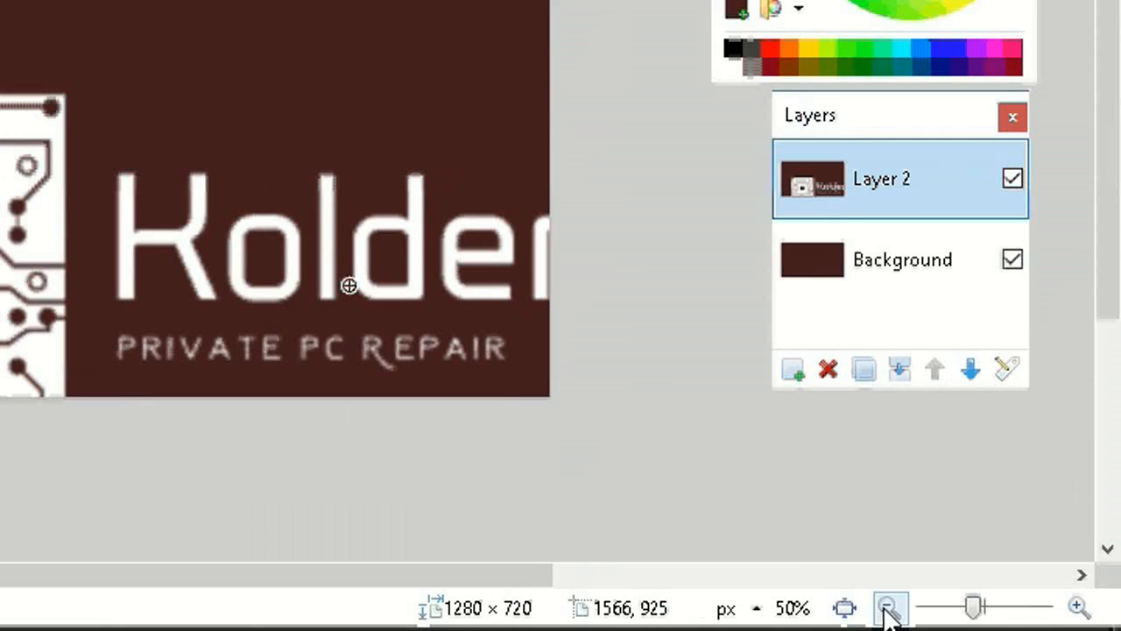
# Step: Scale the oversized pasted logo down so it fits inside the brown canvas
pyautogui.click(885, 610)
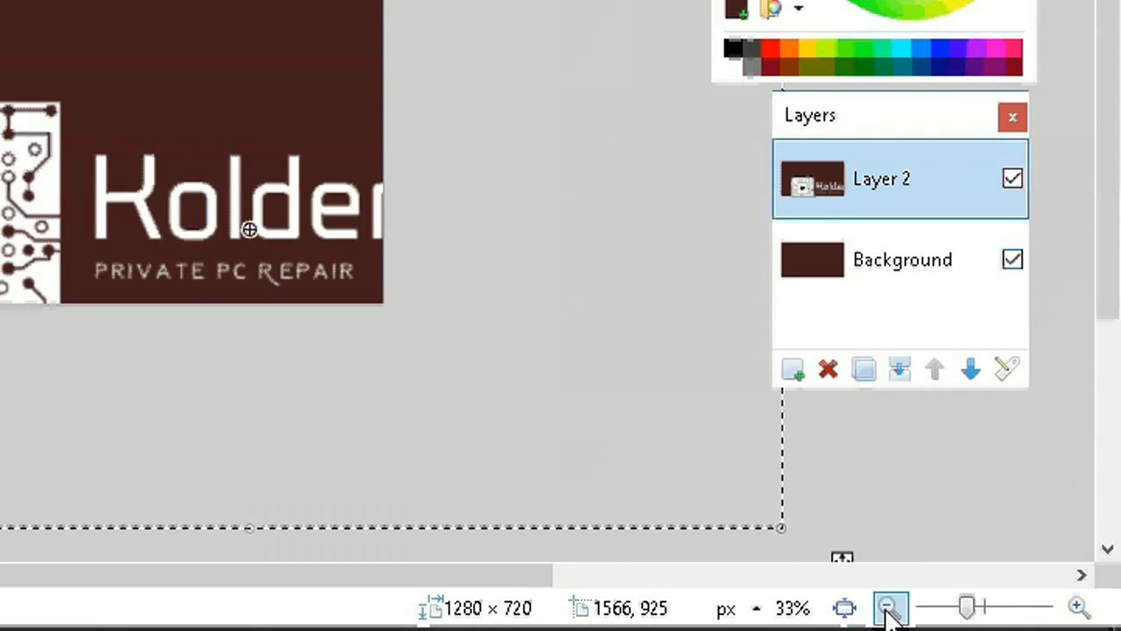
pyautogui.click(886, 611)
pyautogui.click(886, 610)
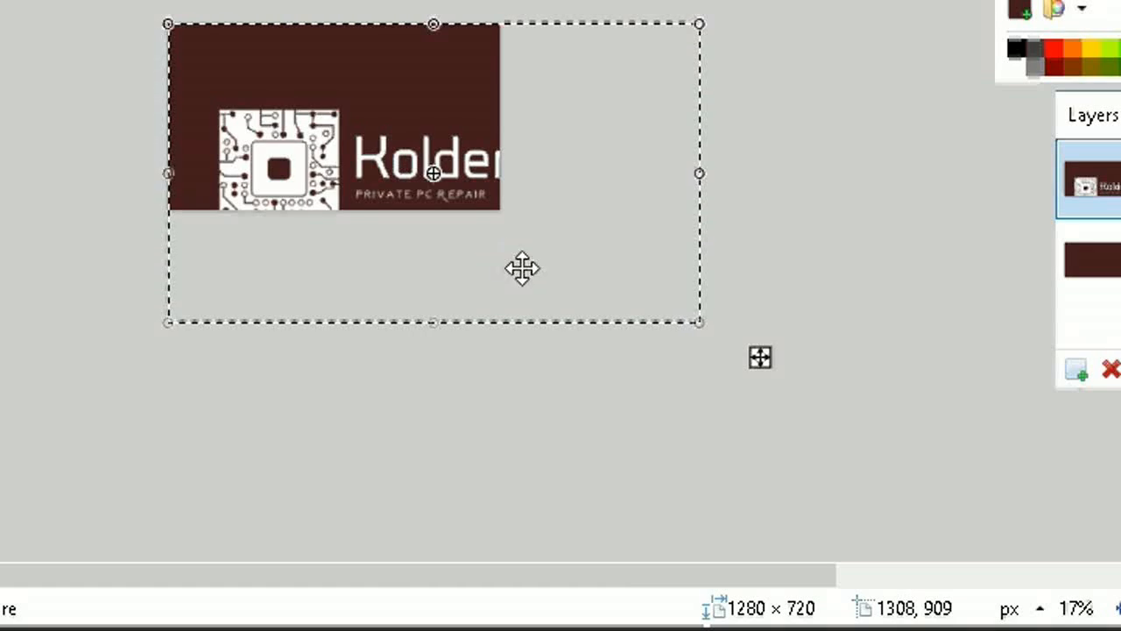
pyautogui.moveTo(692, 318); pyautogui.dragTo(478, 121)
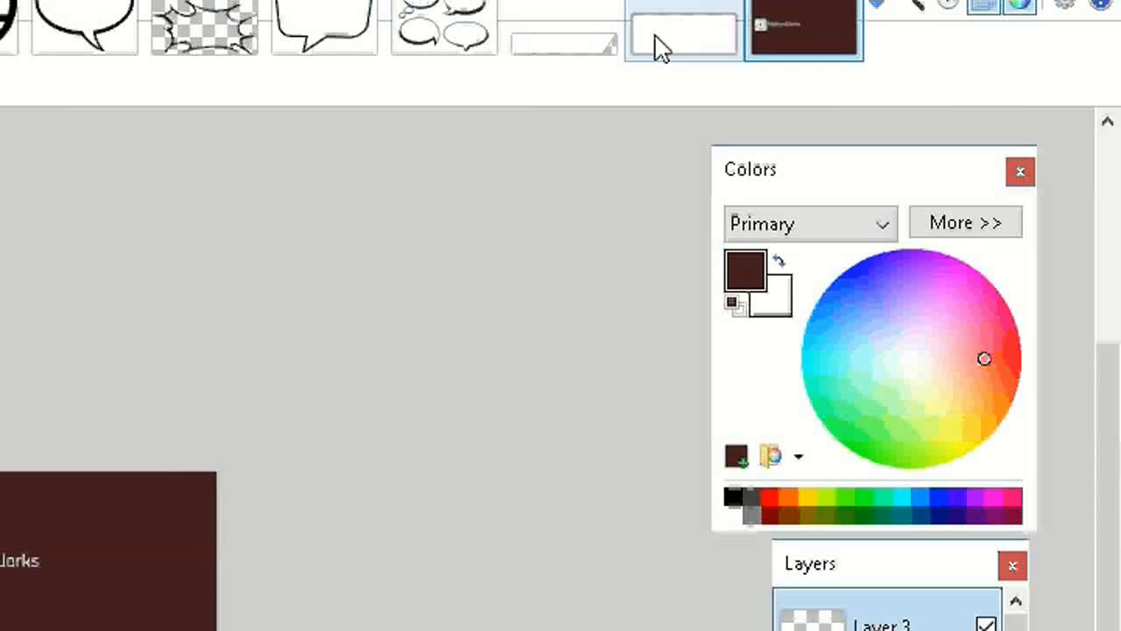
# Step: Copy the whole white banner image with the slanted end and paste it into the brown card design's empty Layer 3
pyautogui.click(580, 40)
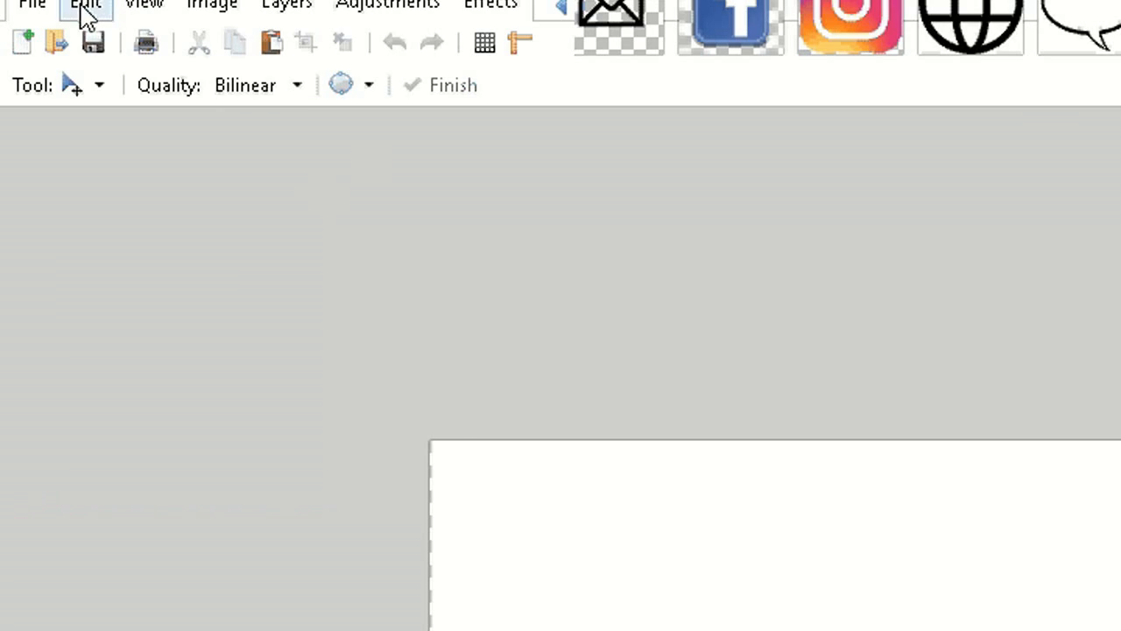
pyautogui.click(82, 12)
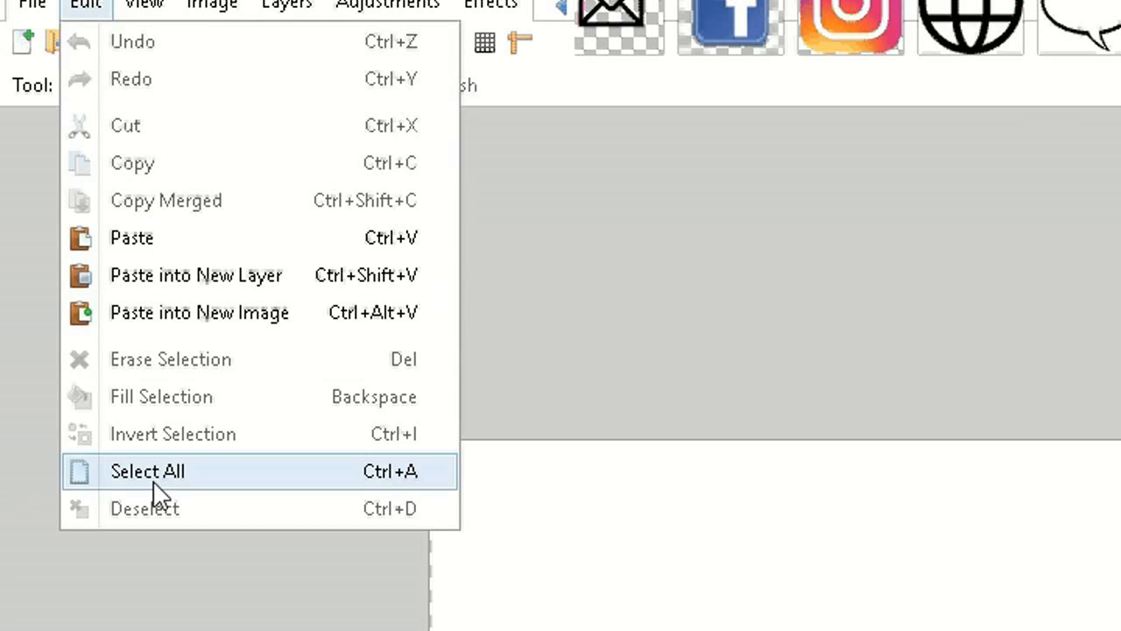
pyautogui.click(150, 478)
pyautogui.click(86, 7)
pyautogui.click(105, 208)
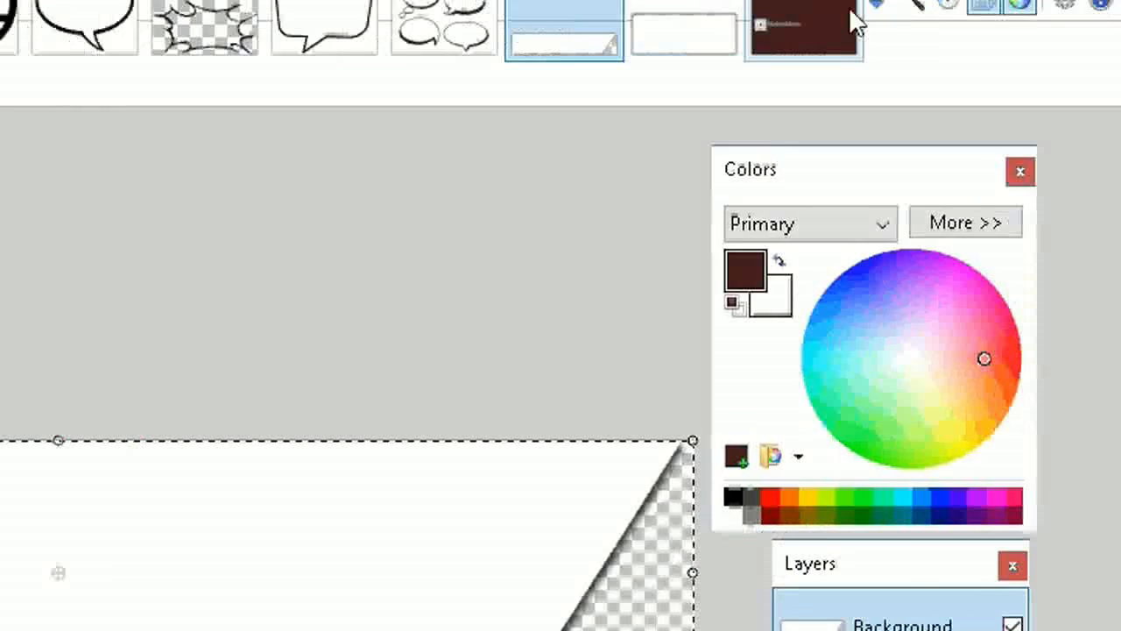
pyautogui.click(849, 17)
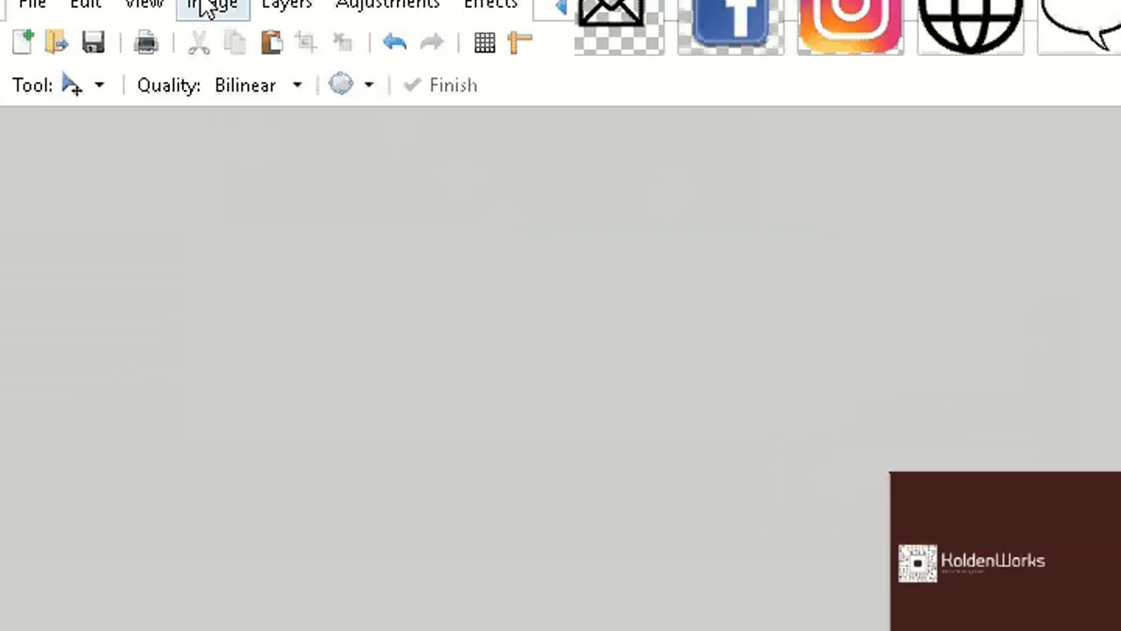
pyautogui.click(86, 7)
pyautogui.click(122, 234)
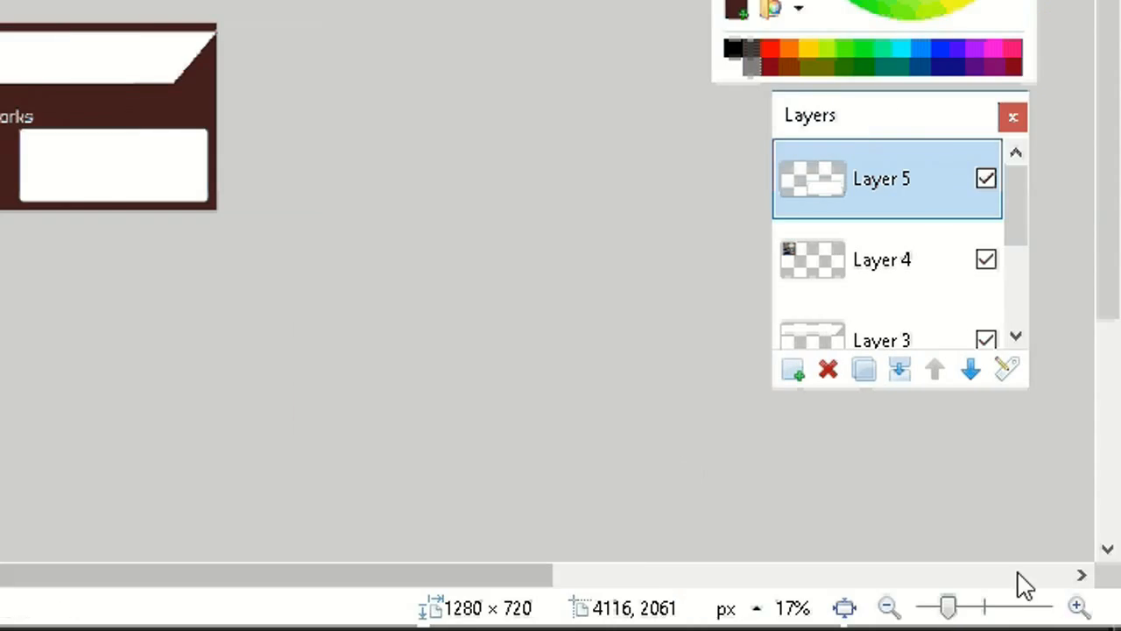
# Step: Select the entire Facebook icon image and copy it
pyautogui.click(1080, 607)
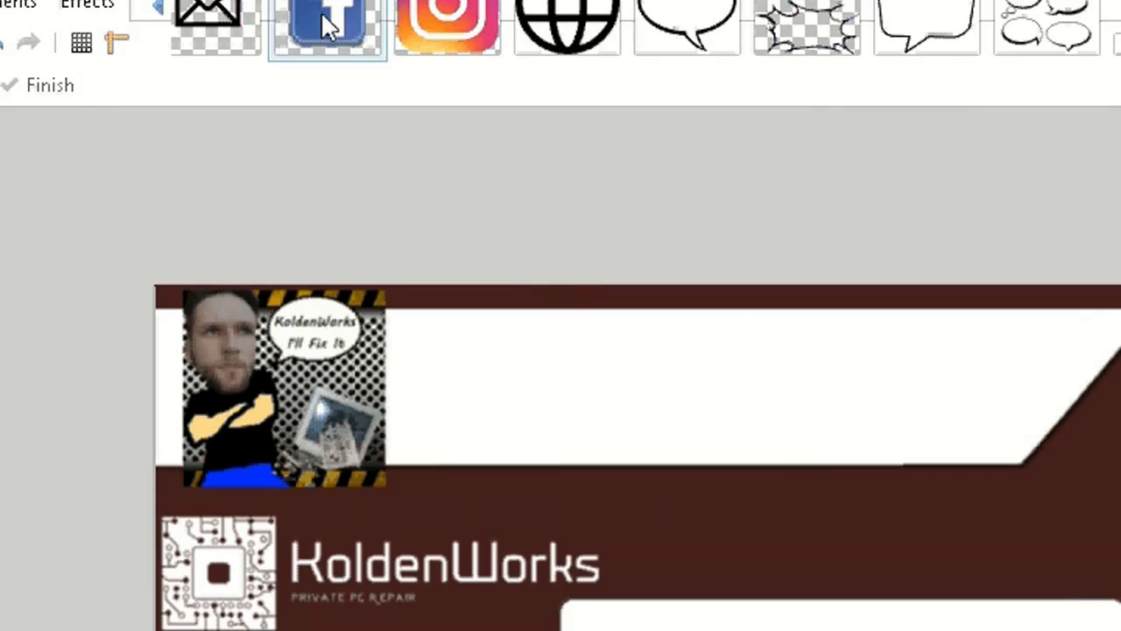
pyautogui.click(325, 20)
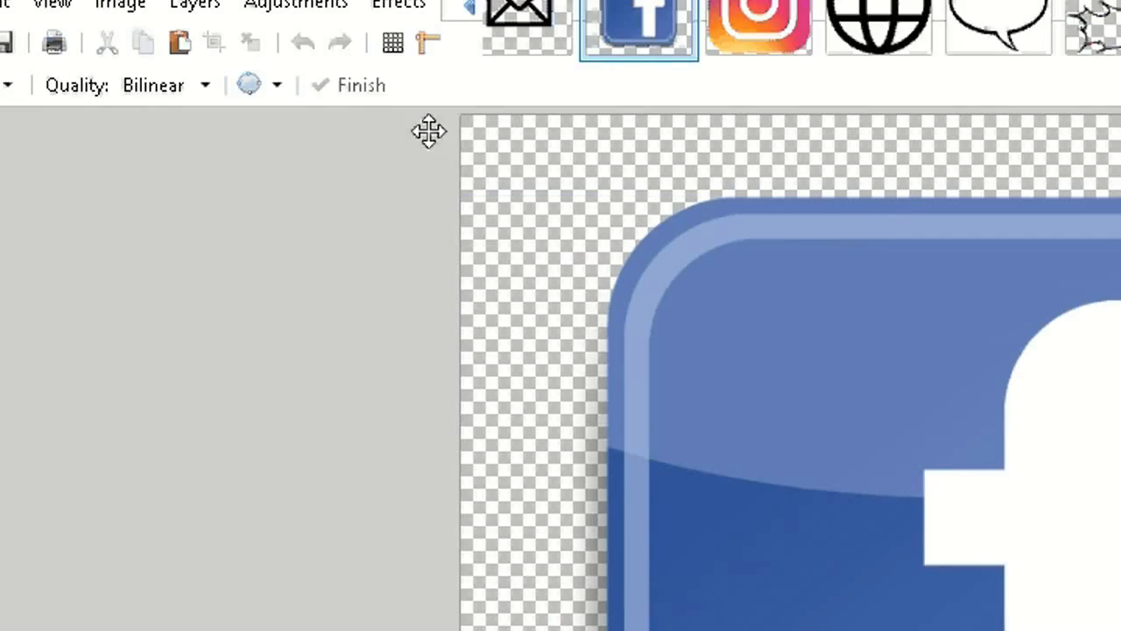
pyautogui.click(85, 10)
pyautogui.click(147, 471)
pyautogui.click(77, 11)
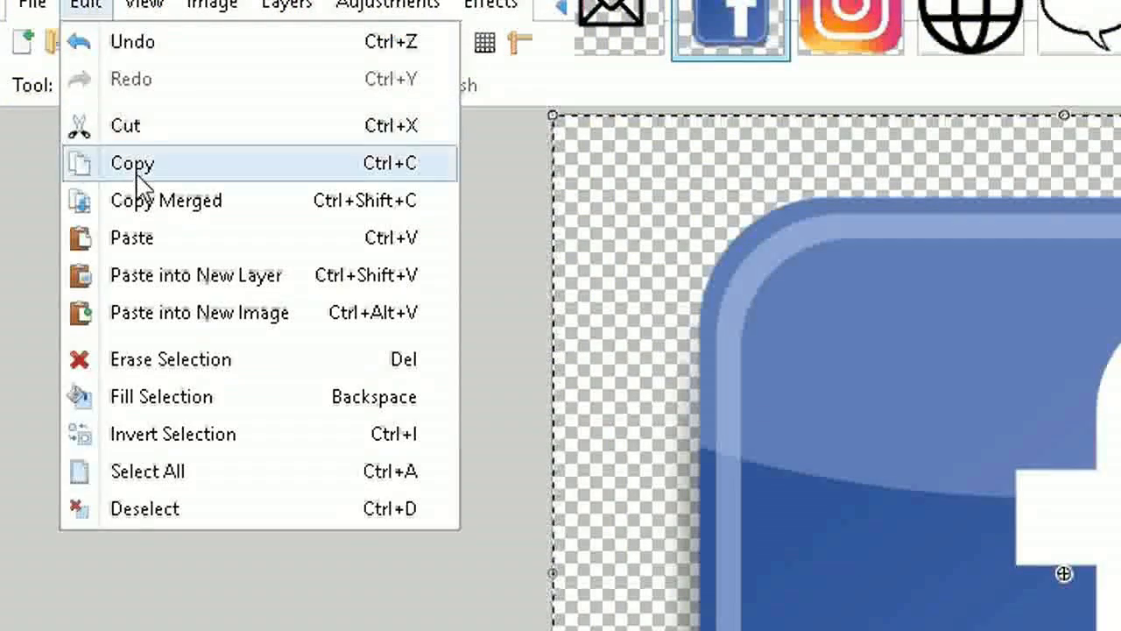
pyautogui.click(132, 163)
# Step: Add a new layer to the card design and paste the Facebook icon into it, keeping the canvas size
pyautogui.click(876, 30)
pyautogui.click(794, 563)
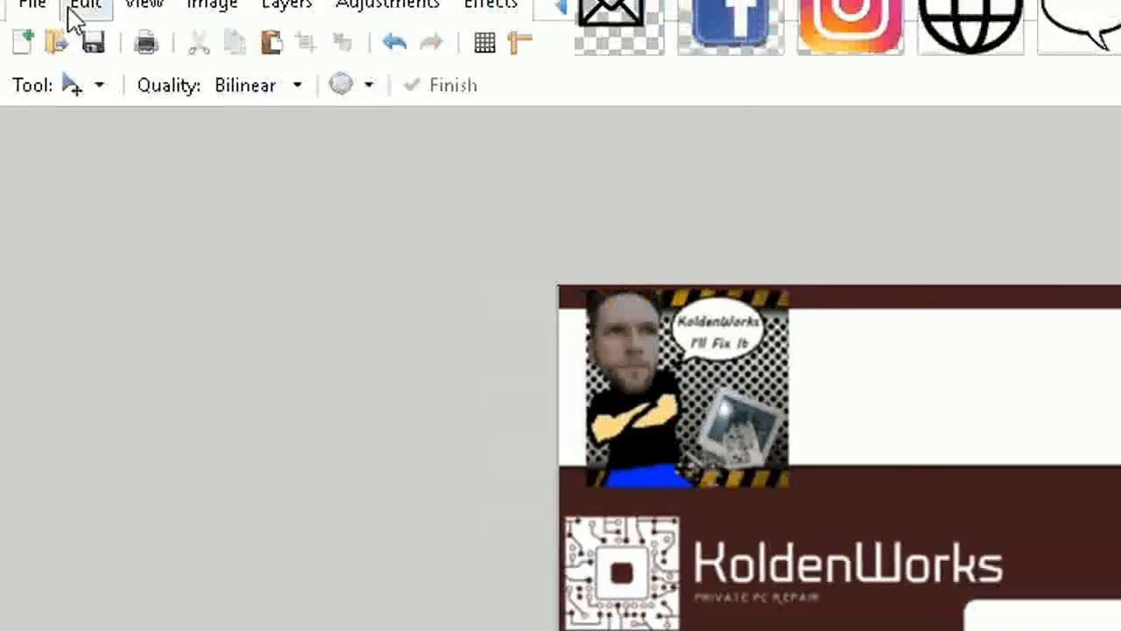
pyautogui.click(83, 7)
pyautogui.click(131, 237)
pyautogui.click(584, 382)
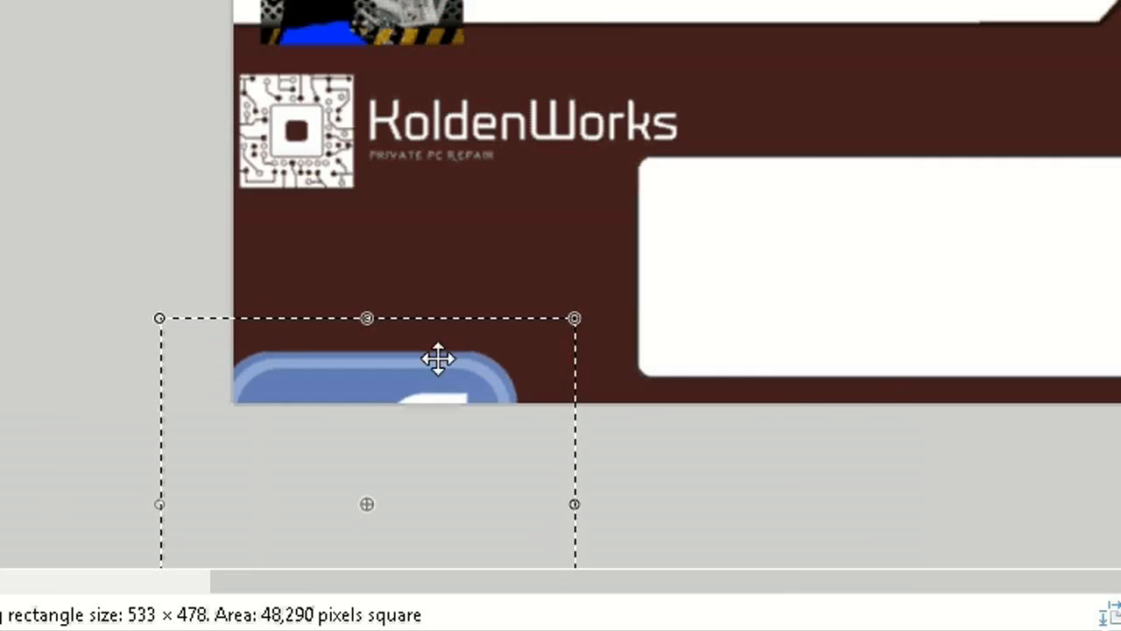
# Step: Shrink the pasted Facebook icon and place it at the lower-left corner of the card's white rounded box
pyautogui.moveTo(437, 359); pyautogui.dragTo(832, 162)
pyautogui.moveTo(918, 115); pyautogui.dragTo(683, 325)
pyautogui.moveTo(622, 320); pyautogui.dragTo(737, 137)
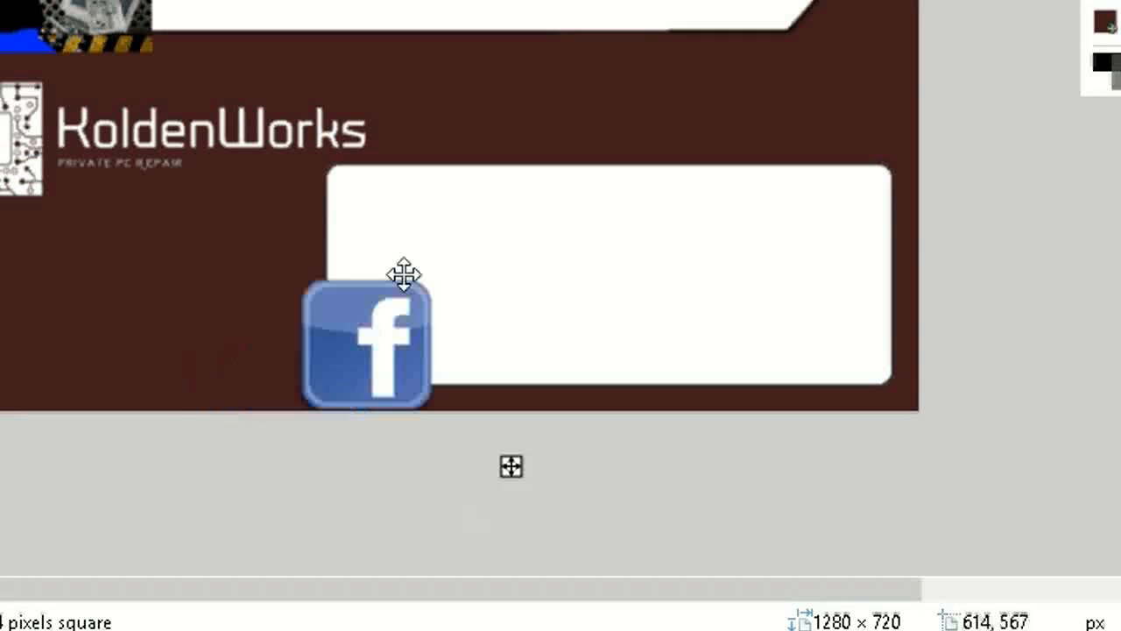
pyautogui.moveTo(493, 147); pyautogui.dragTo(361, 263)
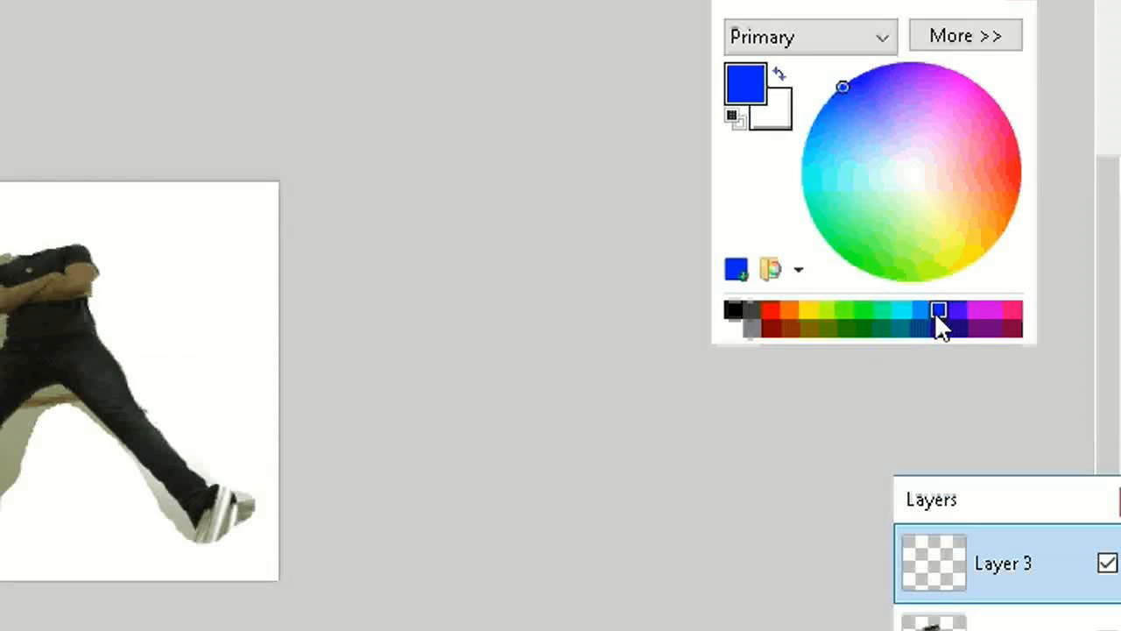
# Step: Set the primary colour to blue and choose a different Paintbrush width for painting over the figure on Layer 3
pyautogui.click(938, 326)
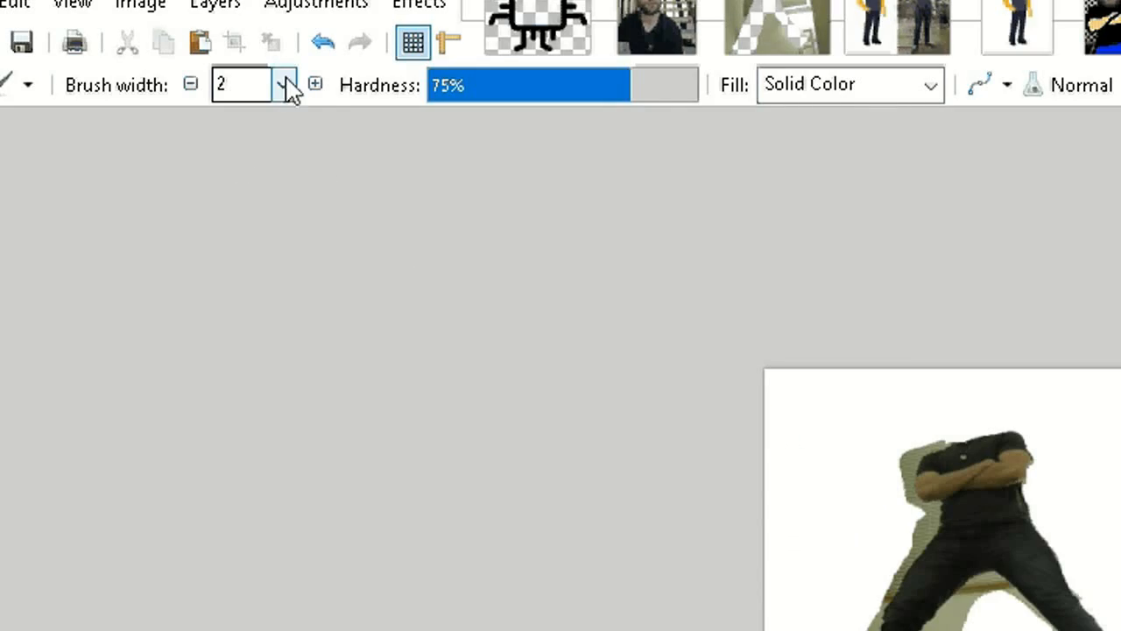
pyautogui.click(288, 83)
pyautogui.click(342, 452)
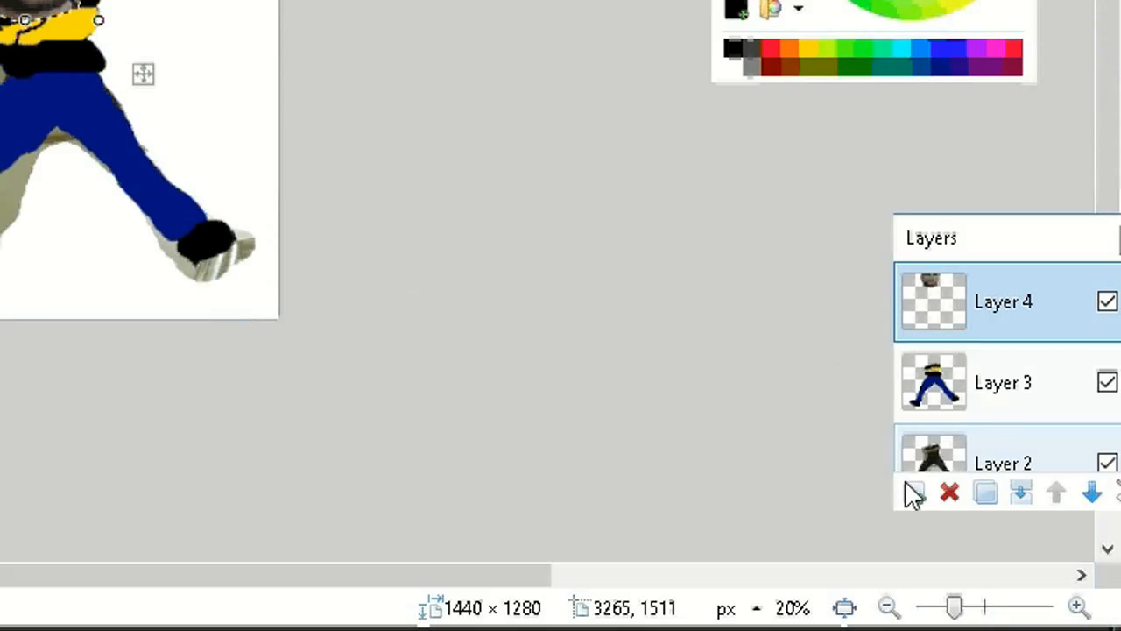
# Step: Hide Layer 2 and the Background layer in the painted figure's image
pyautogui.click(889, 606)
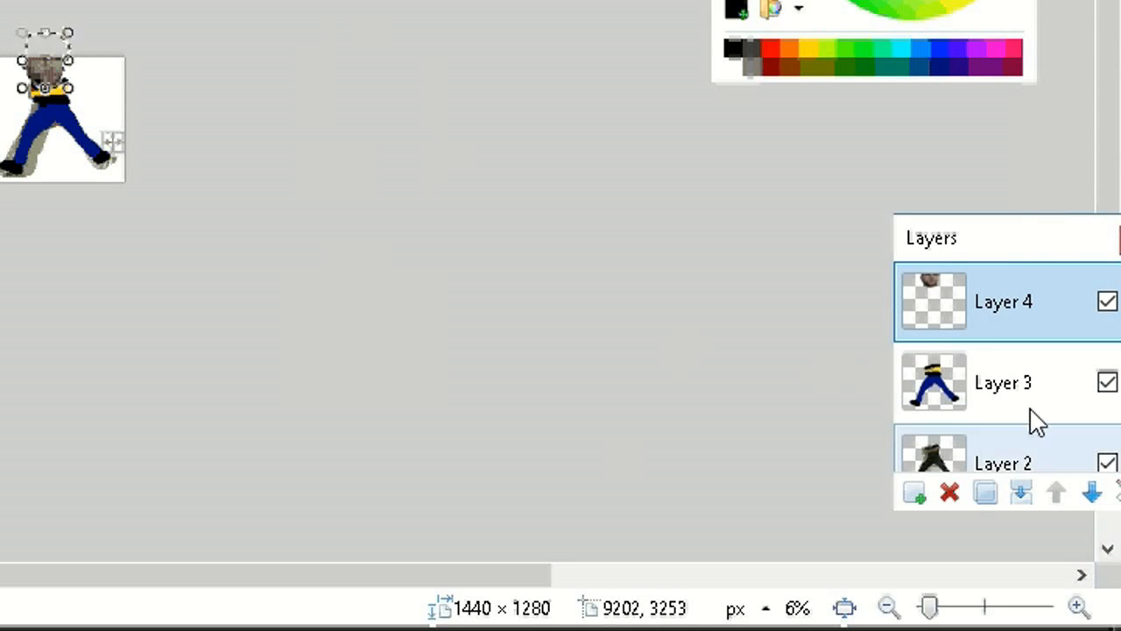
pyautogui.click(1023, 396)
pyautogui.click(1051, 464)
pyautogui.click(1107, 431)
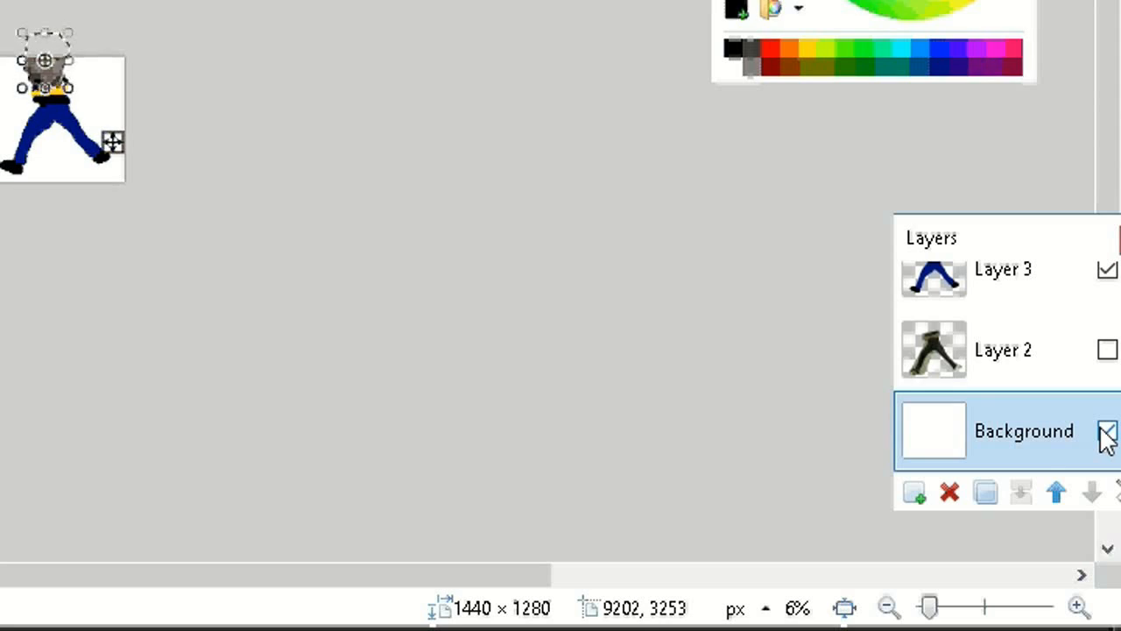
# Step: Delete Layer 2 from the painted figure's image and merge Layer 3 down into the Background layer
pyautogui.click(1008, 350)
pyautogui.click(950, 492)
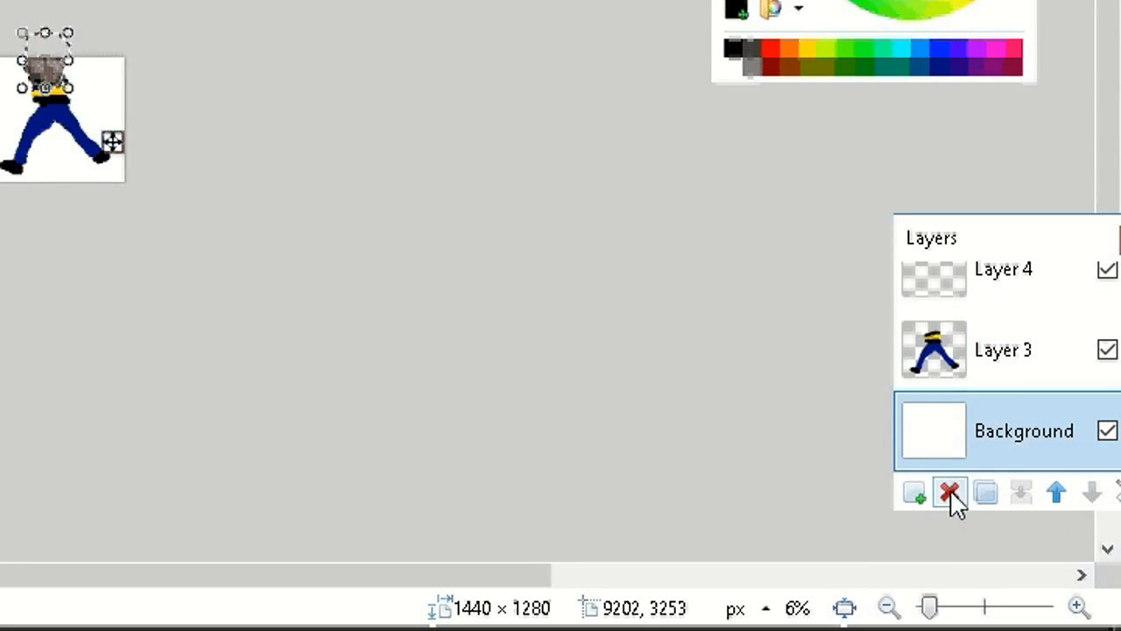
pyautogui.click(1032, 350)
pyautogui.moveTo(1063, 249); pyautogui.dragTo(713, 202)
pyautogui.click(669, 444)
# Step: Deselect the pasted head and move the painted body on the Background layer slightly downward
pyautogui.click(663, 260)
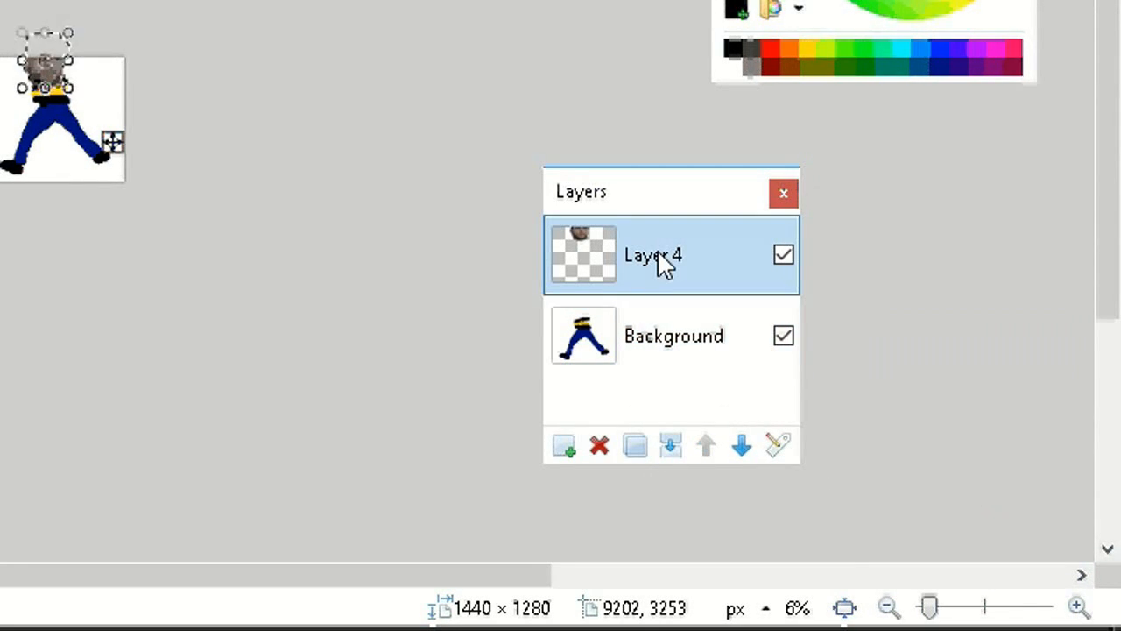
pyautogui.click(1079, 607)
pyautogui.click(1081, 608)
pyautogui.click(1082, 609)
pyautogui.click(1083, 610)
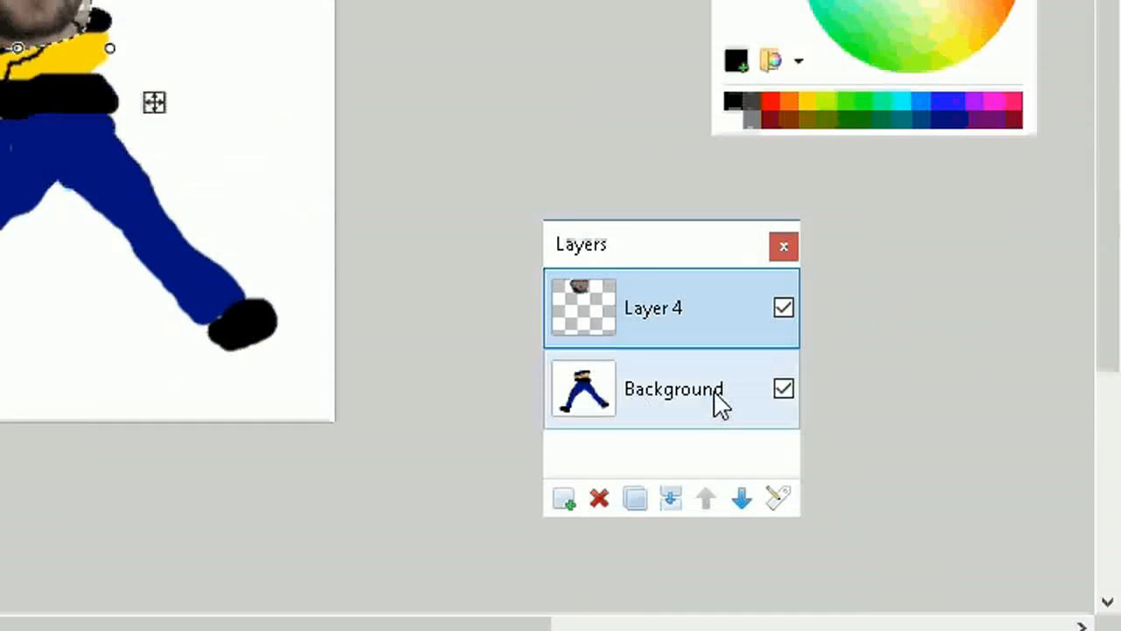
pyautogui.click(713, 339)
pyautogui.moveTo(385, 262); pyautogui.dragTo(330, 257)
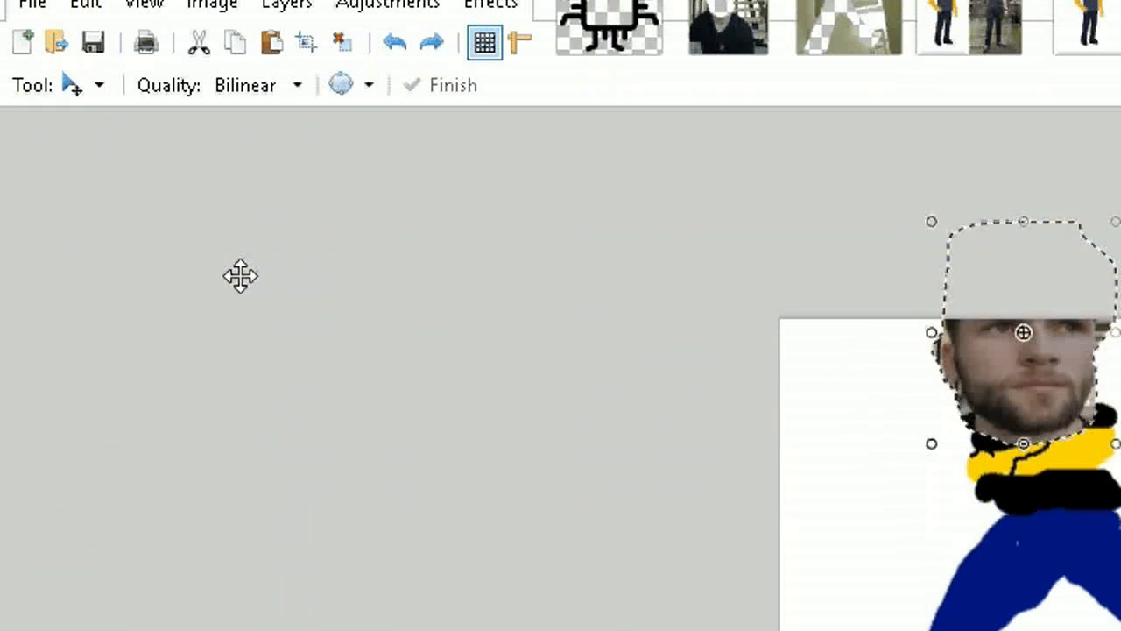
pyautogui.hotkey('ctrl', 'd')
pyautogui.moveTo(743, 354); pyautogui.dragTo(736, 415)
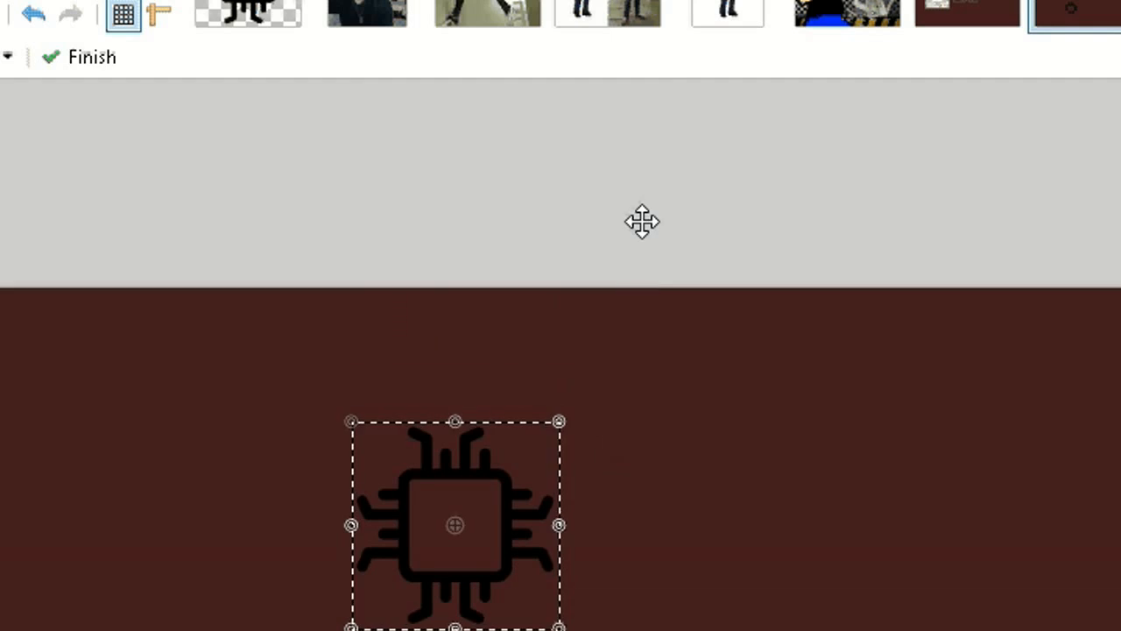
# Step: Finish placing the chip icon on the brown banner and fill its centre square with white using Paint Bucket
pyautogui.press('Return')
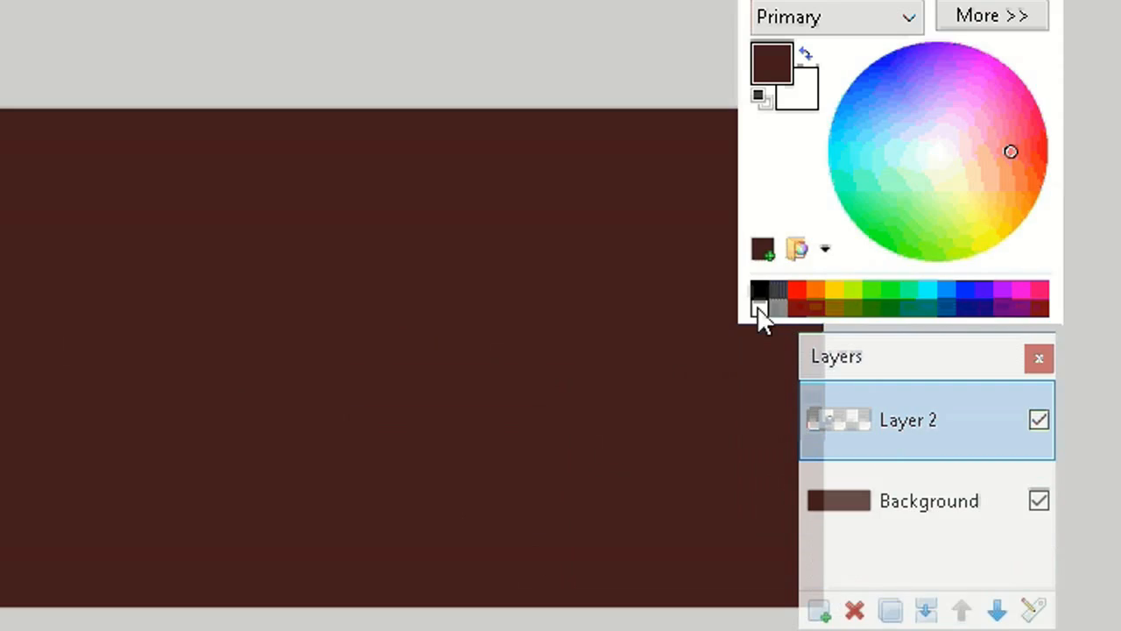
pyautogui.click(759, 310)
pyautogui.click(95, 86)
pyautogui.click(93, 422)
pyautogui.click(817, 358)
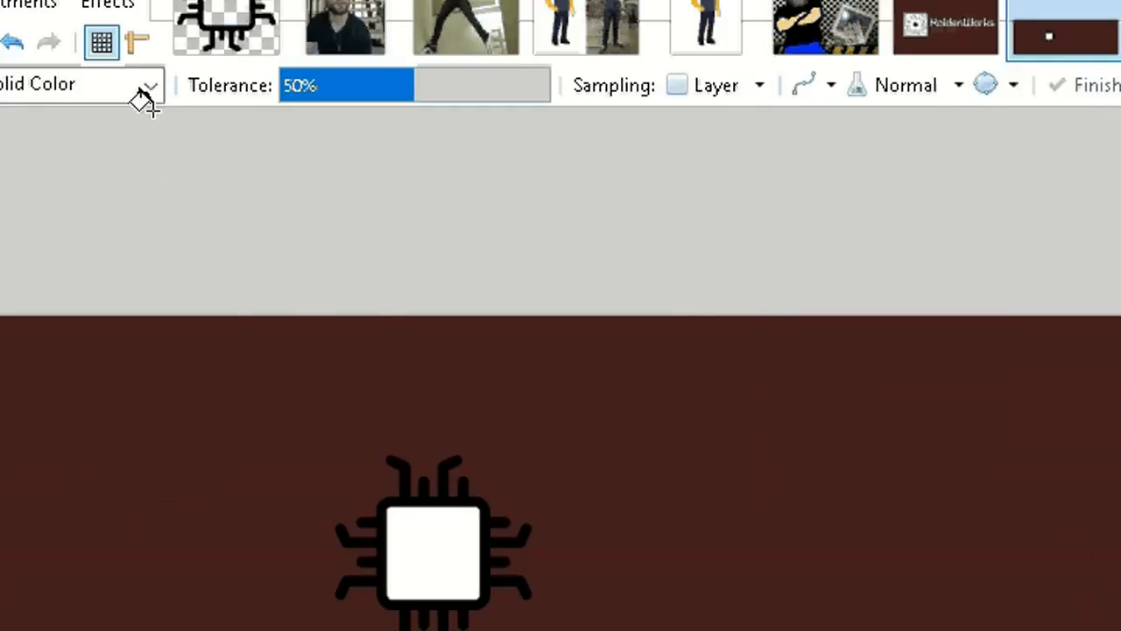
# Step: Add the white text "KoldenWorks" on Layer 3 and move it right beside the chip icon
pyautogui.click(92, 86)
pyautogui.click(66, 453)
pyautogui.click(598, 480)
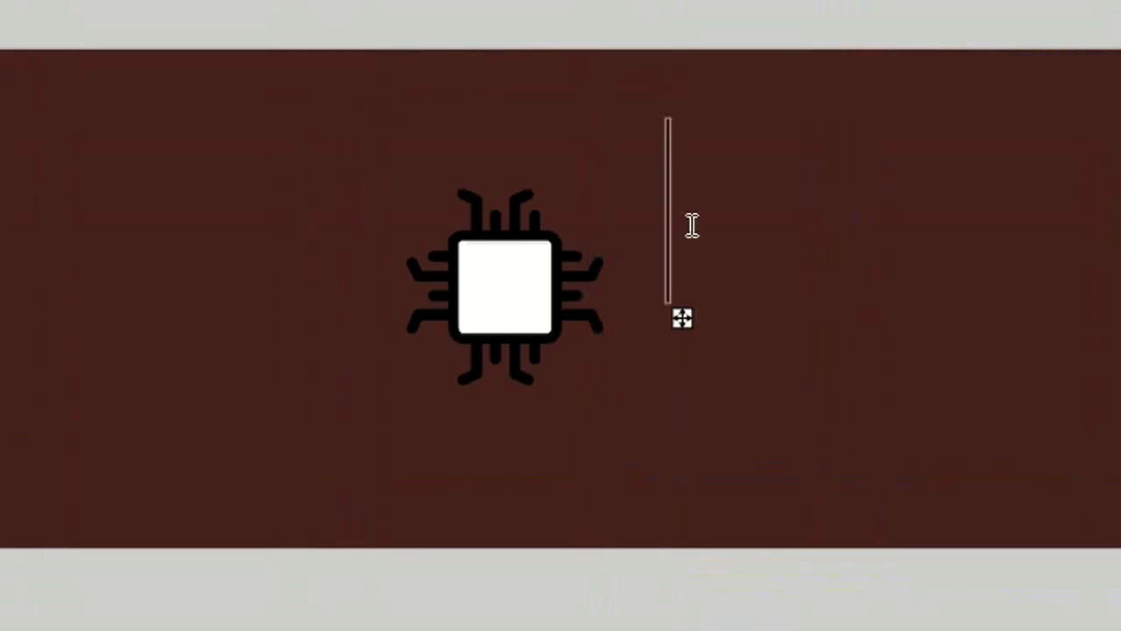
pyautogui.write('KoldenWork')
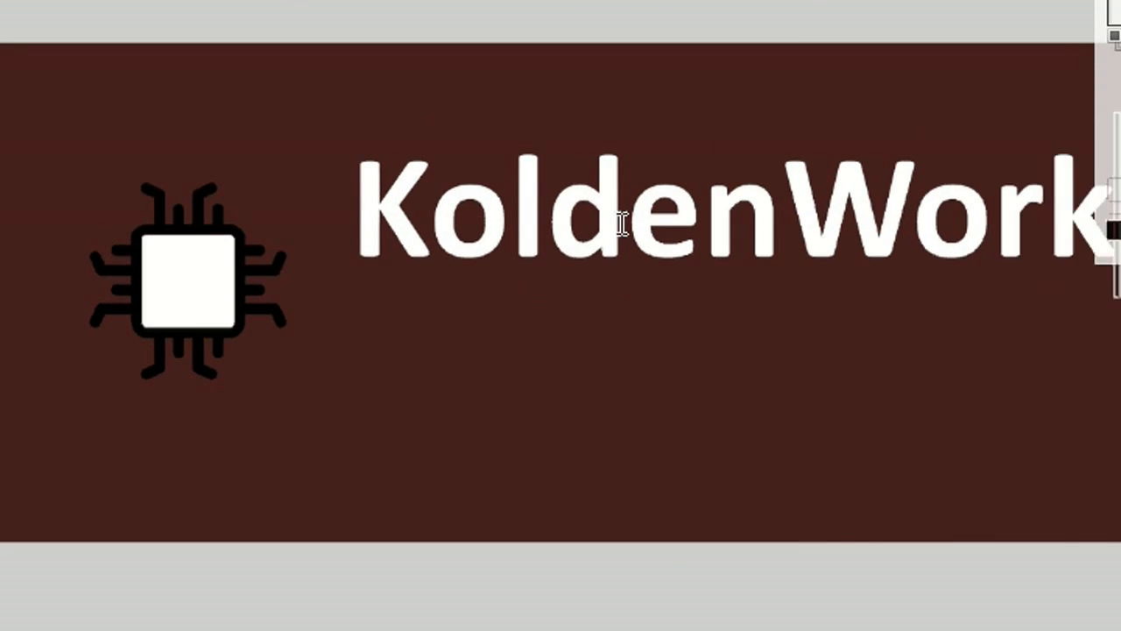
pyautogui.write('s')
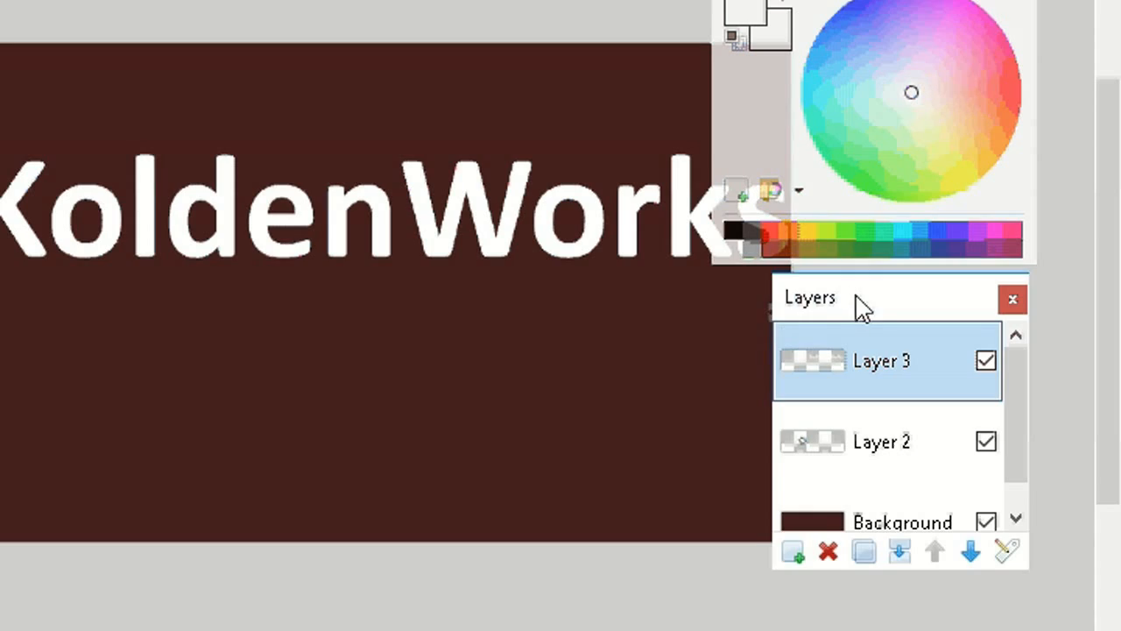
pyautogui.moveTo(855, 308); pyautogui.dragTo(979, 429)
pyautogui.moveTo(782, 315); pyautogui.dragTo(744, 329)
# Step: Stretch the chip icon on Layer 2 taller and wider and shift it left, away from the KoldenWorks text
pyautogui.click(1002, 565)
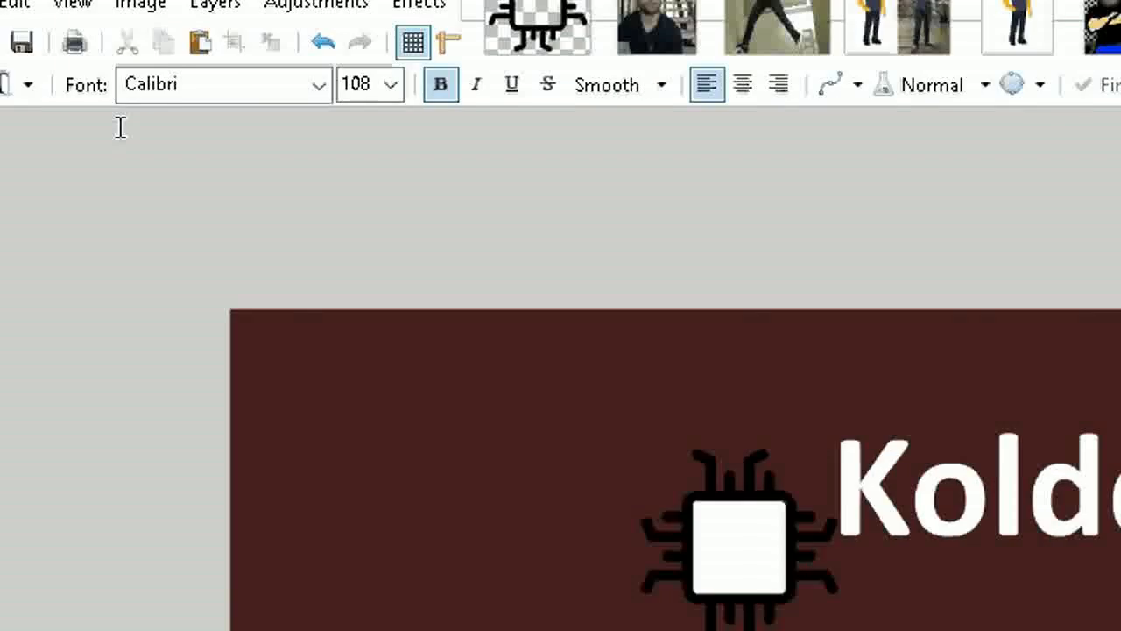
pyautogui.click(93, 85)
pyautogui.click(90, 162)
pyautogui.click(820, 360)
pyautogui.moveTo(742, 300); pyautogui.dragTo(1020, 195)
pyautogui.moveTo(739, 495); pyautogui.dragTo(813, 492)
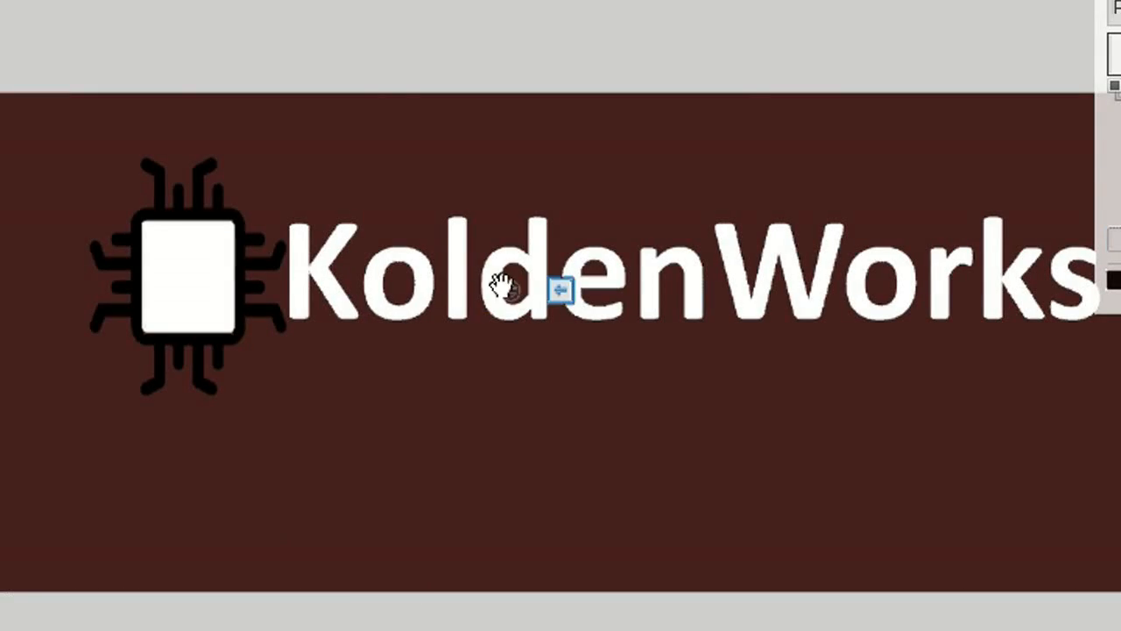
pyautogui.moveTo(214, 281); pyautogui.dragTo(44, 305)
pyautogui.moveTo(578, 219); pyautogui.dragTo(585, 181)
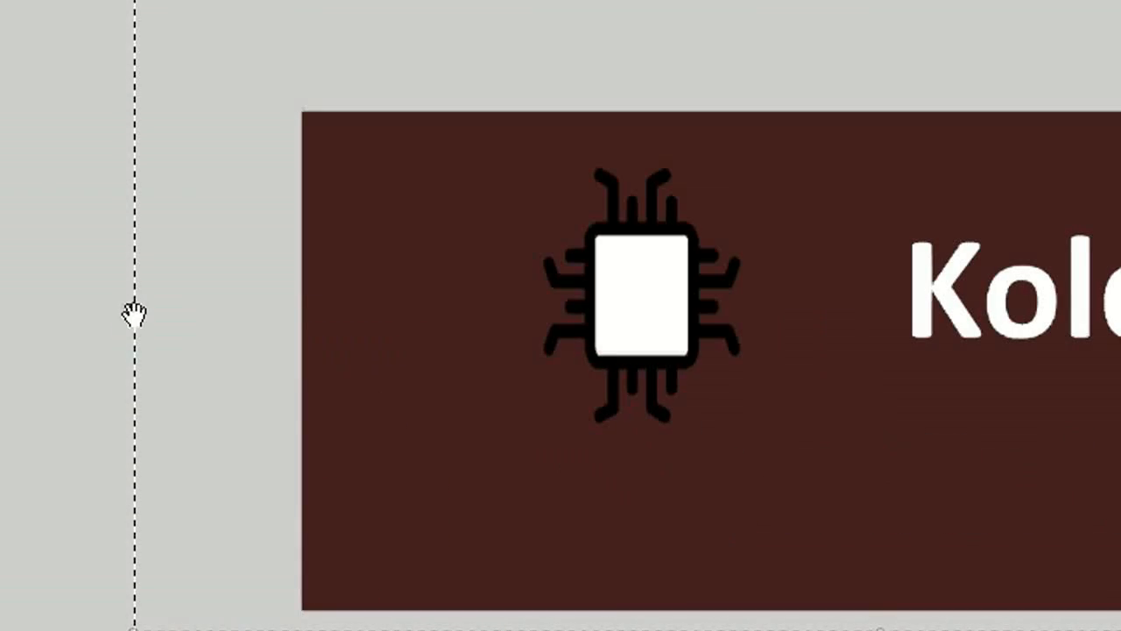
pyautogui.moveTo(132, 313); pyautogui.dragTo(5, 307)
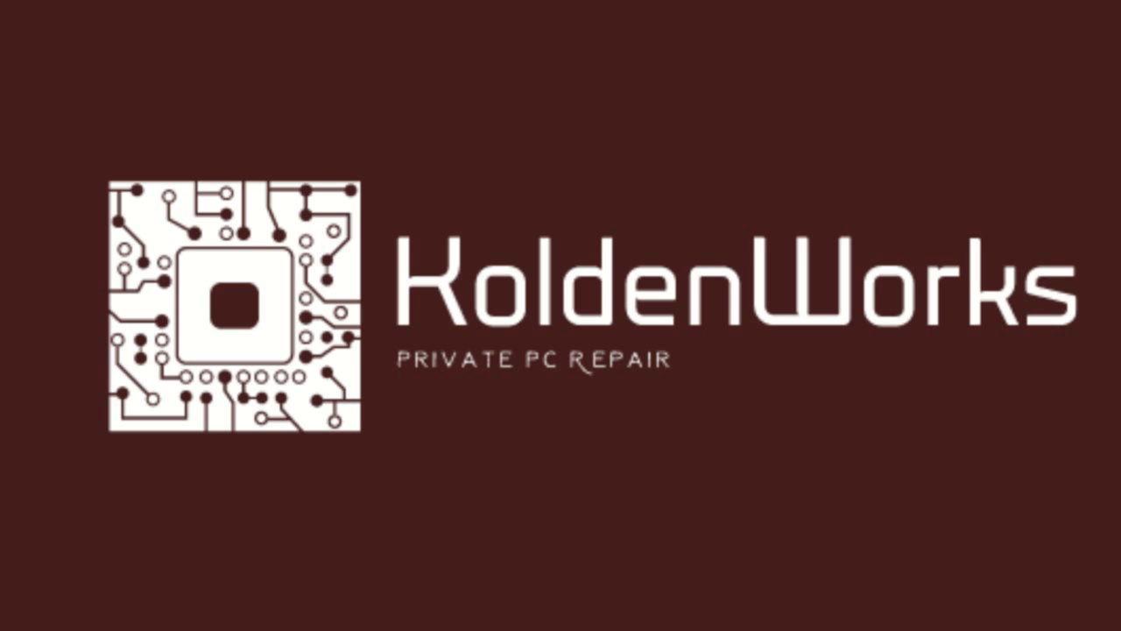